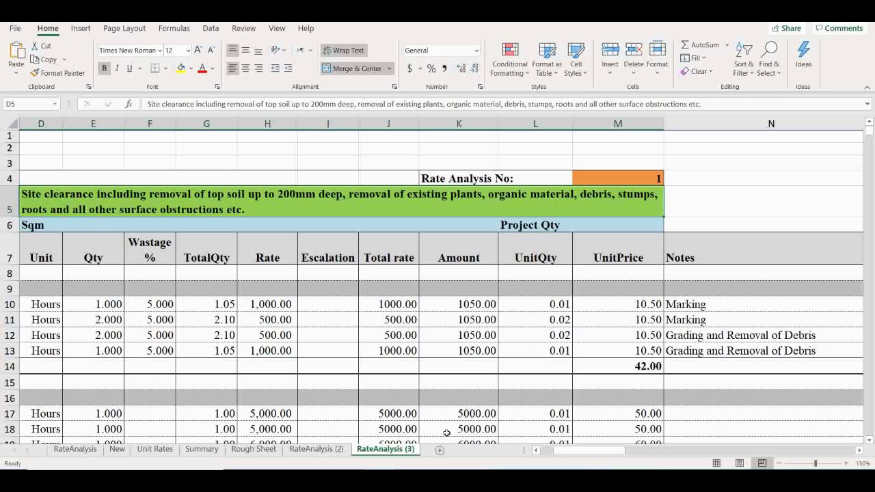
Review the Foreman's production quantity of 100 and the Foreman, Helper, Operator and HD Driver labour items
{"action": "left_click_drag", "start_coordinate": [582, 454], "coordinate": [560, 455]}
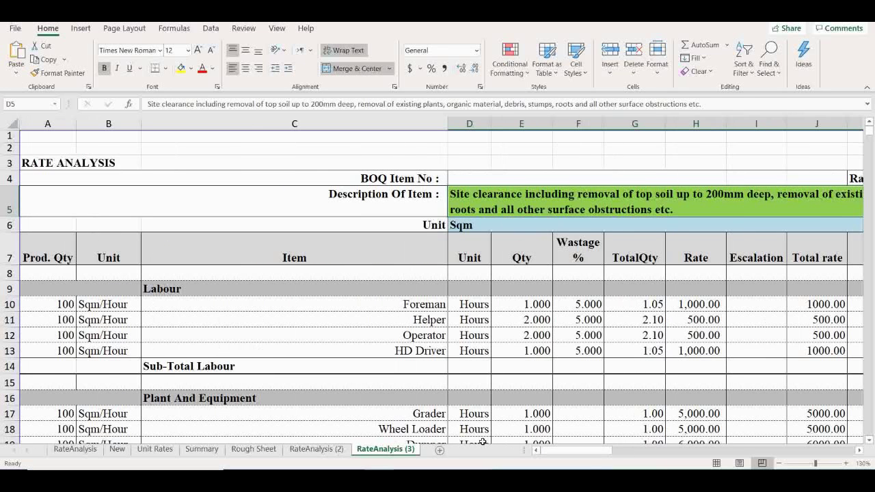
{"action": "left_click", "coordinate": [64, 304]}
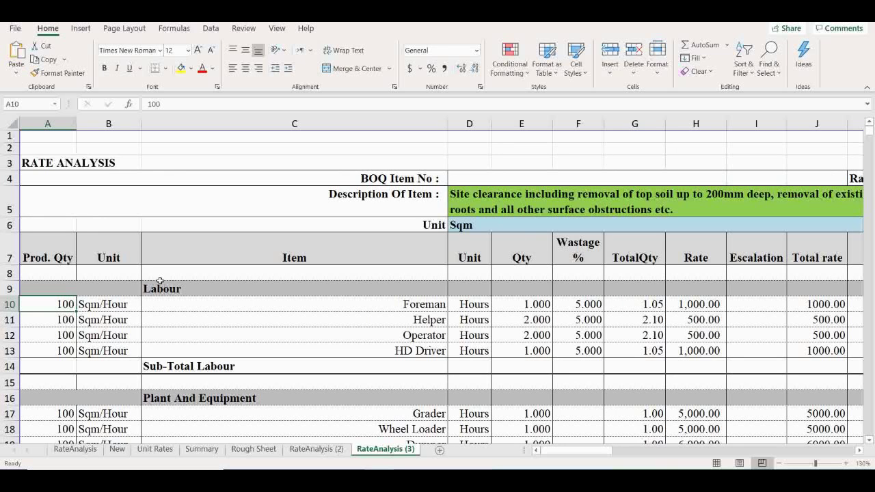
{"action": "key", "text": "ctrl+Right"}
{"action": "key", "text": "ctrl+Right"}
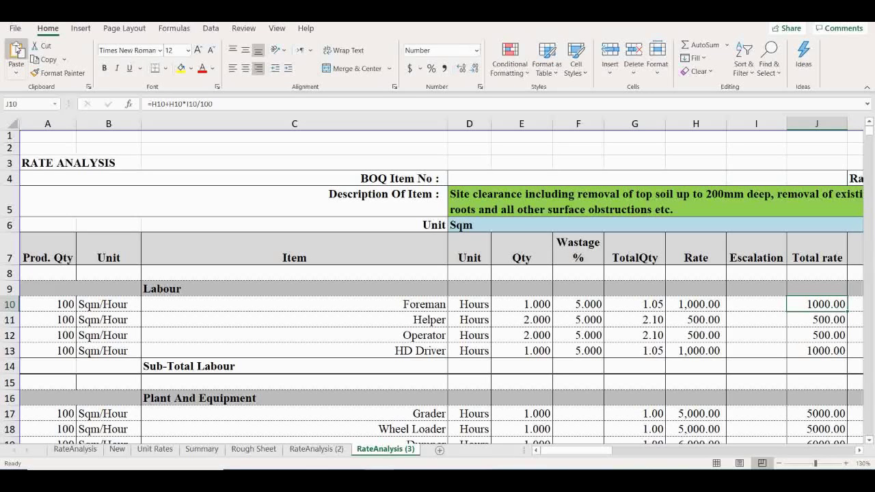
{"action": "left_click", "coordinate": [197, 291]}
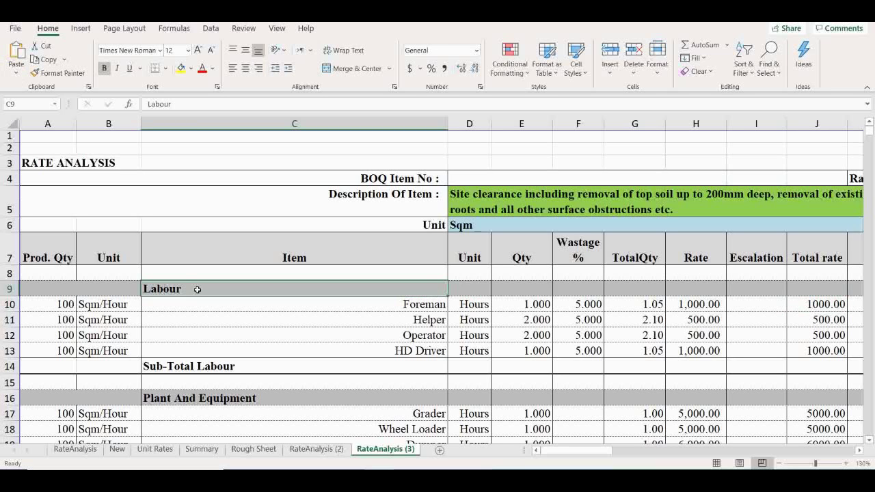
{"action": "left_click", "coordinate": [383, 310]}
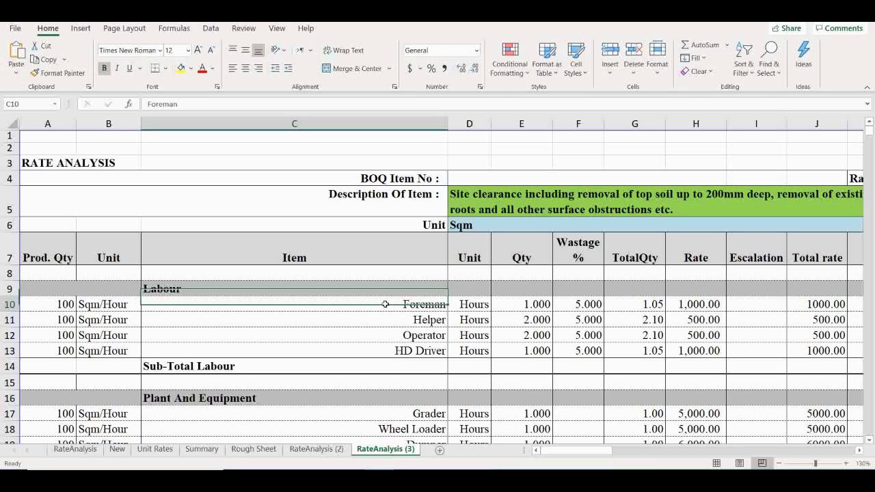
{"action": "left_click", "coordinate": [397, 319]}
{"action": "left_click", "coordinate": [404, 335]}
{"action": "left_click", "coordinate": [406, 351]}
Compare the Operator and HD Driver labour items with the Grader, Wheel Loader and Dumper equipment
{"action": "scroll", "coordinate": [406, 350], "scroll_direction": "down", "scroll_amount": 2}
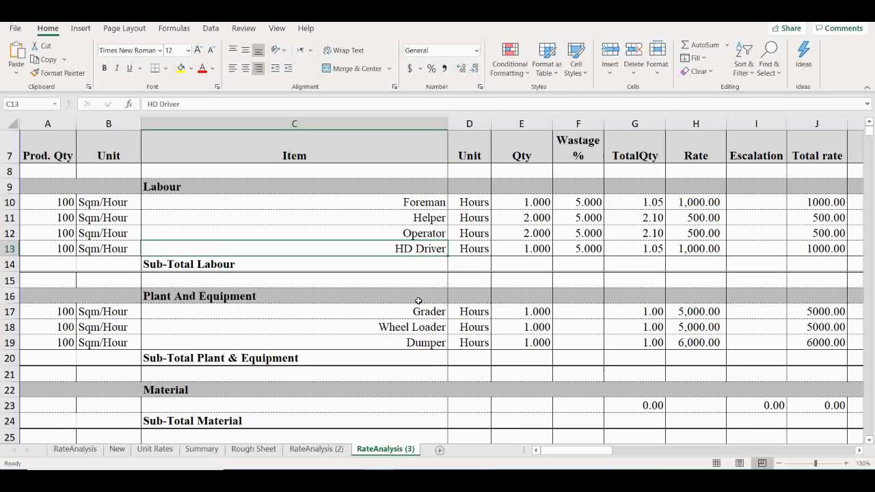
{"action": "left_click", "coordinate": [418, 233]}
{"action": "left_click", "coordinate": [421, 312]}
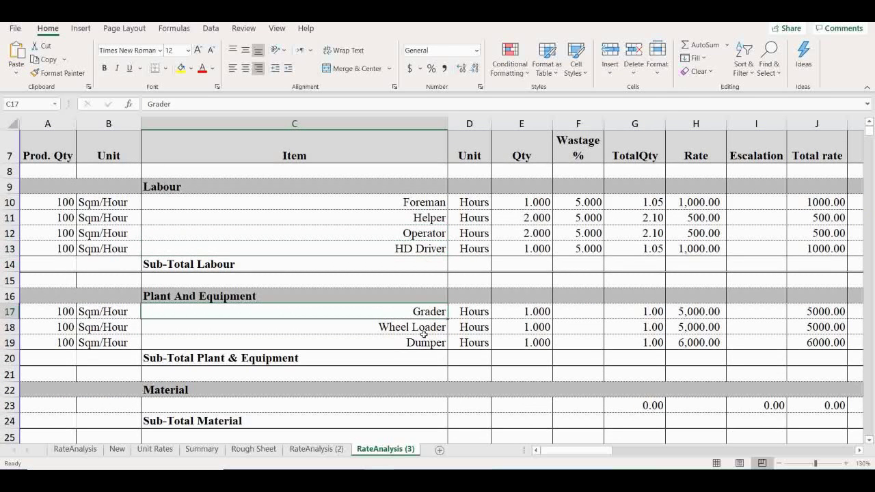
{"action": "left_click", "coordinate": [424, 327]}
{"action": "left_click", "coordinate": [425, 232]}
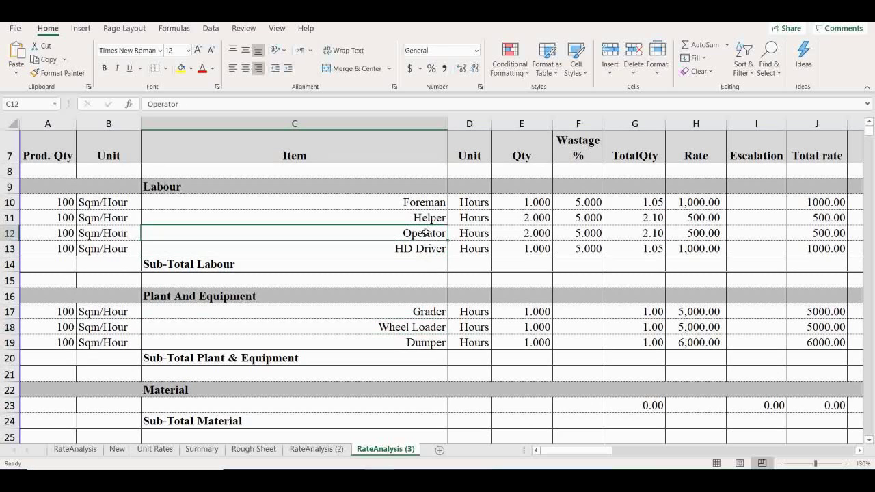
{"action": "left_click", "coordinate": [429, 250]}
{"action": "left_click", "coordinate": [429, 345]}
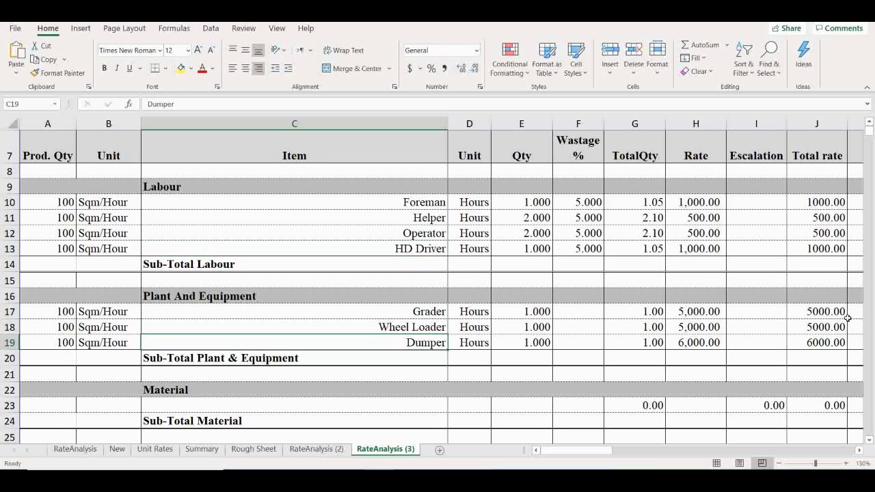
{"action": "scroll", "coordinate": [464, 298], "scroll_direction": "up", "scroll_amount": 1}
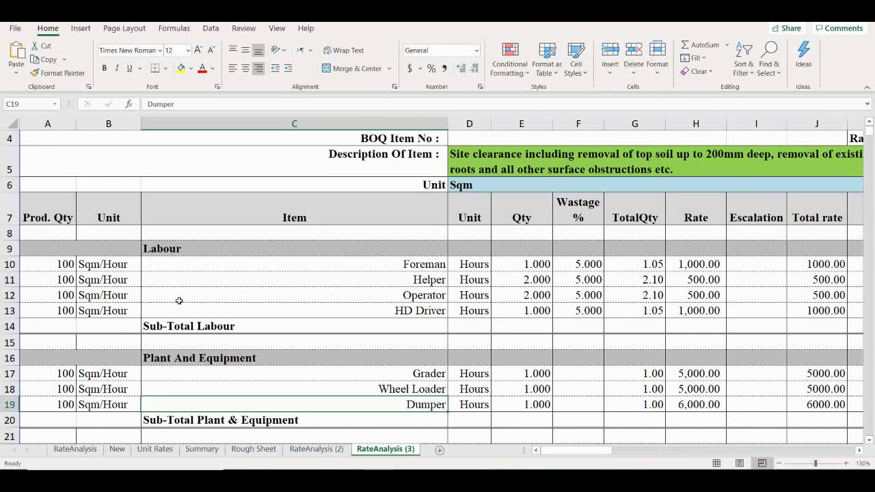
Check the Foreman's quantity 1, wastage 5%, total quantity formula, rate 1000 and empty escalation
{"action": "left_click", "coordinate": [520, 262]}
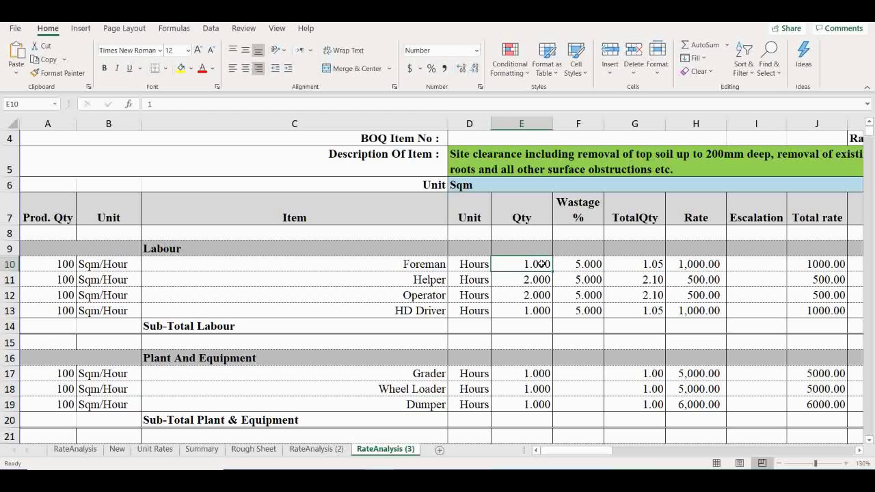
{"action": "left_click", "coordinate": [562, 264]}
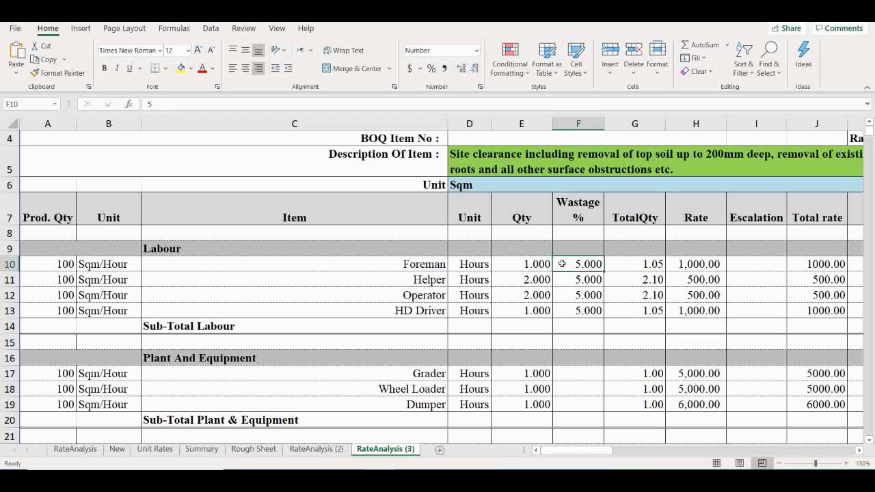
{"action": "double_click", "coordinate": [615, 265]}
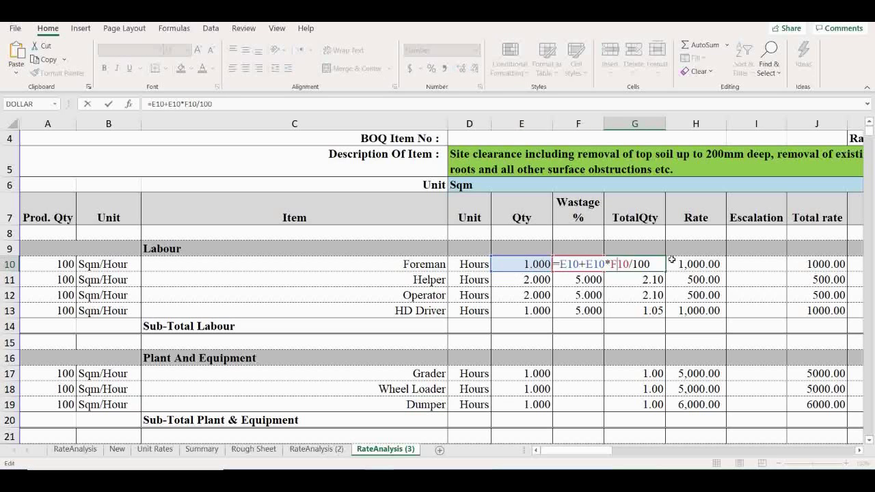
{"action": "key", "text": "Escape"}
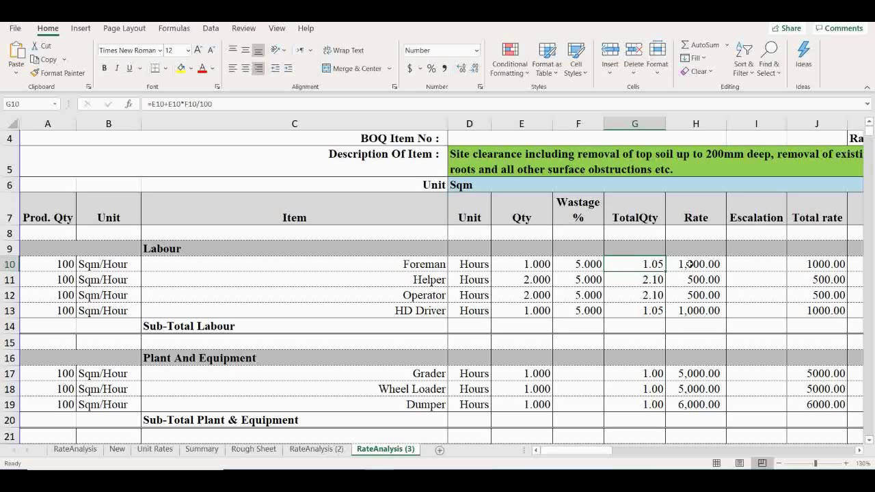
{"action": "left_click", "coordinate": [690, 264]}
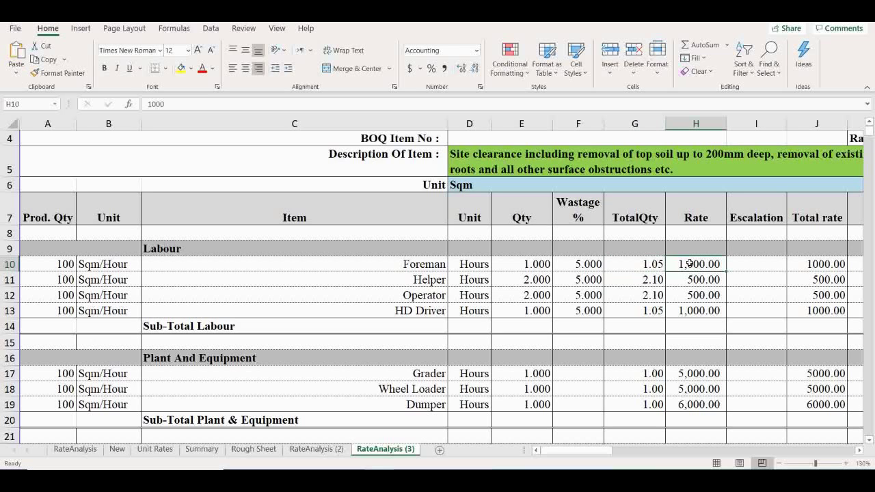
{"action": "left_click", "coordinate": [738, 265]}
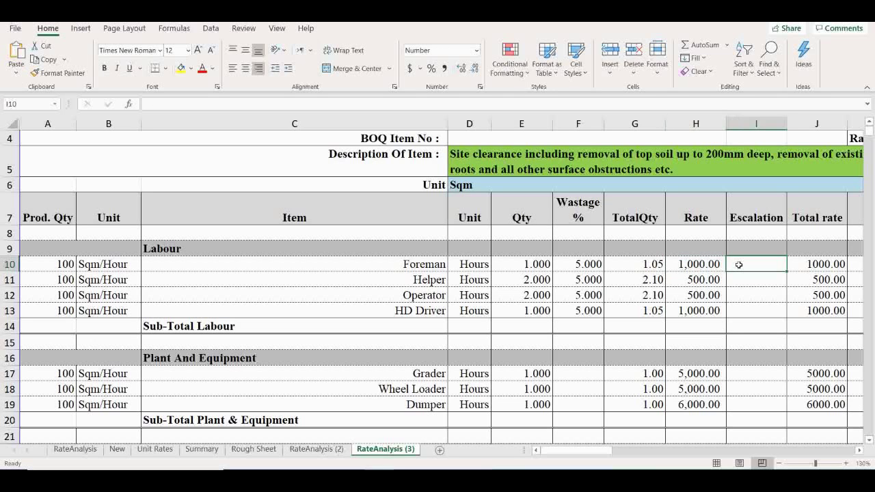
Inspect the Foreman's total rate formula without changing it
{"action": "left_click", "coordinate": [858, 450]}
{"action": "left_click", "coordinate": [858, 450]}
{"action": "double_click", "coordinate": [703, 264]}
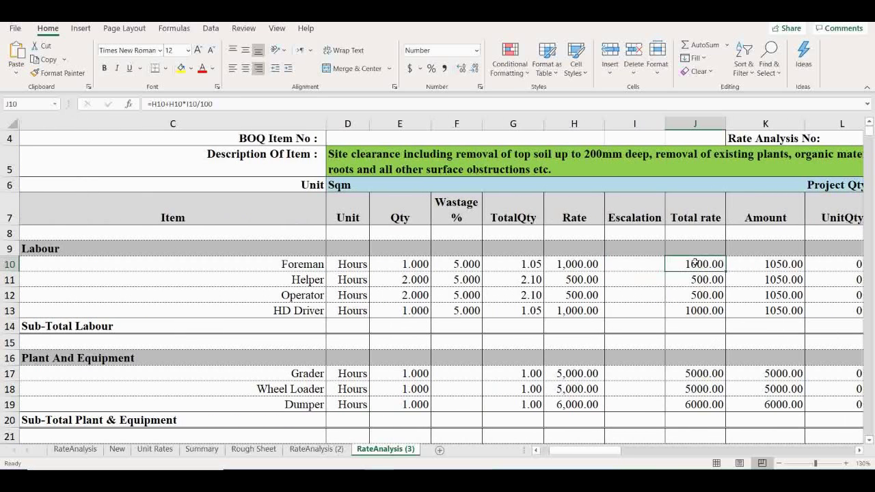
{"action": "key", "text": "Return"}
{"action": "left_click", "coordinate": [702, 264]}
Trace the Foreman's amount formula back to the total rate it uses
{"action": "left_click", "coordinate": [749, 265]}
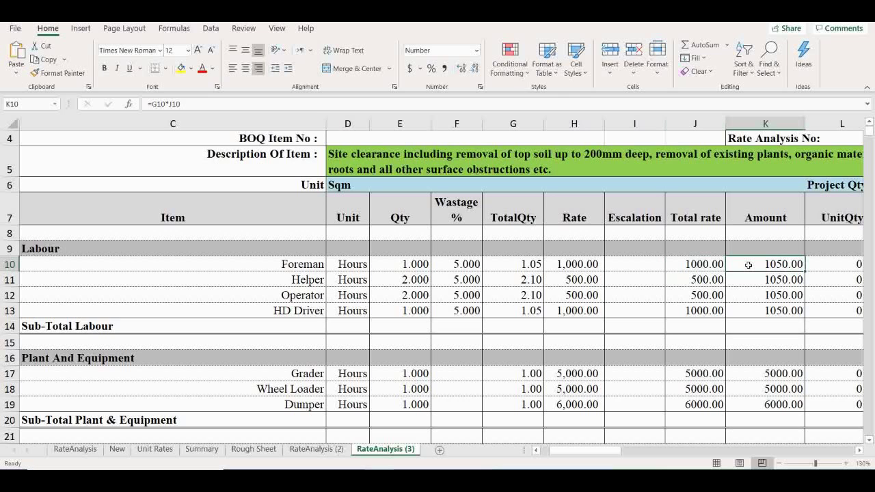
{"action": "double_click", "coordinate": [749, 265]}
{"action": "key", "text": "Return"}
{"action": "double_click", "coordinate": [749, 265]}
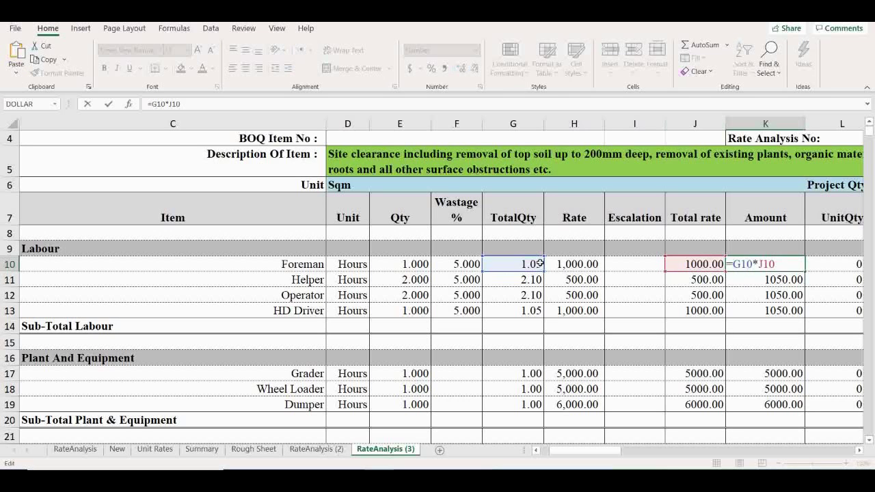
{"action": "left_click", "coordinate": [680, 270]}
{"action": "key", "text": "Return"}
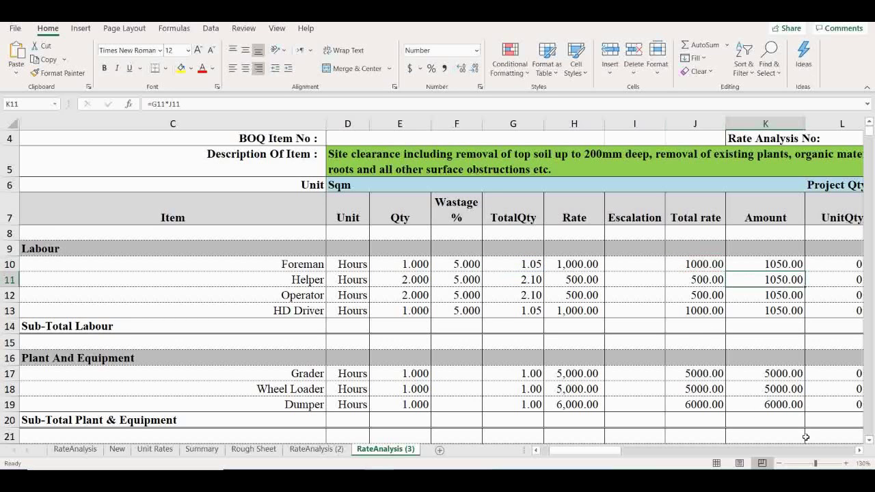
Inspect the Foreman's unit quantity and unit price formulas, leaving both unchanged
{"action": "left_click", "coordinate": [859, 450]}
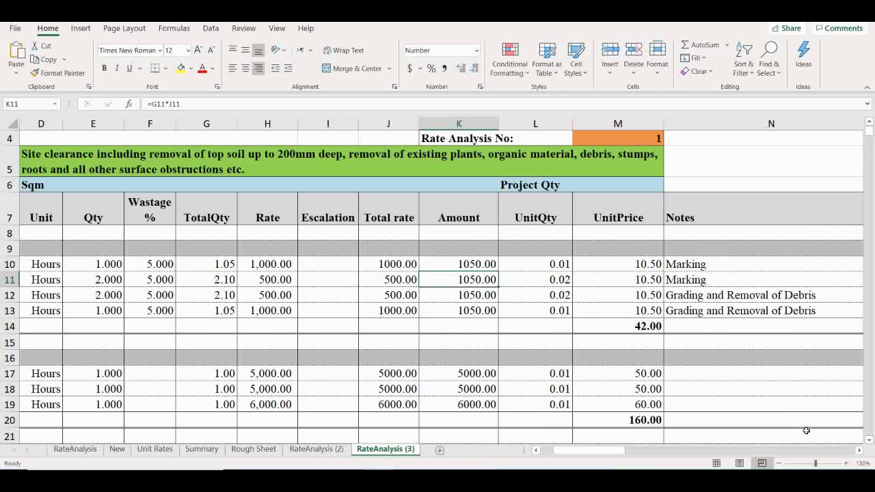
{"action": "left_click", "coordinate": [541, 263]}
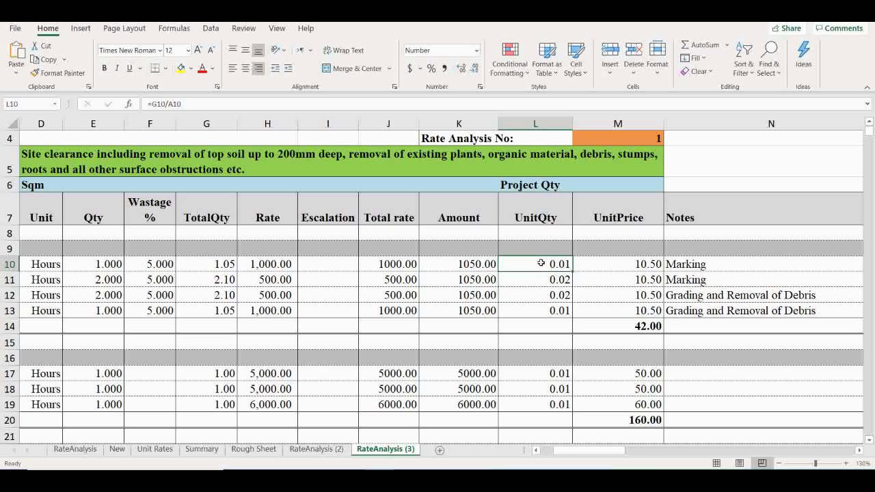
{"action": "double_click", "coordinate": [541, 264]}
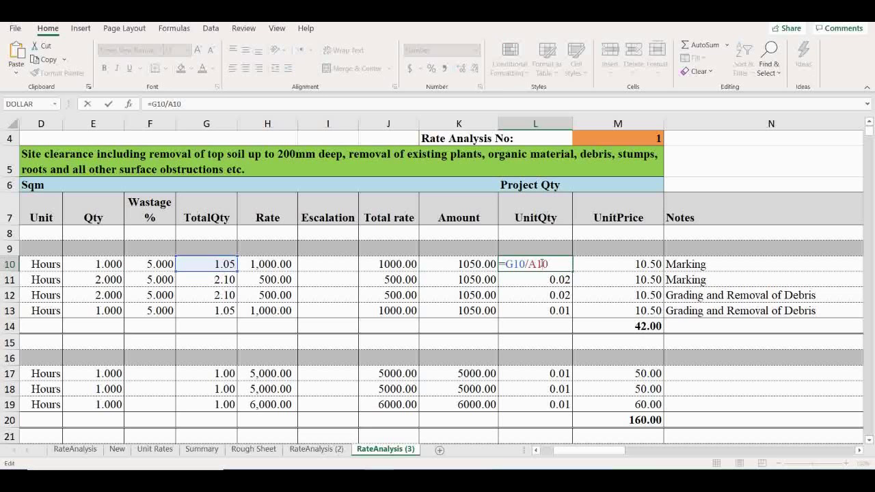
{"action": "left_click_drag", "start_coordinate": [605, 451], "coordinate": [617, 451]}
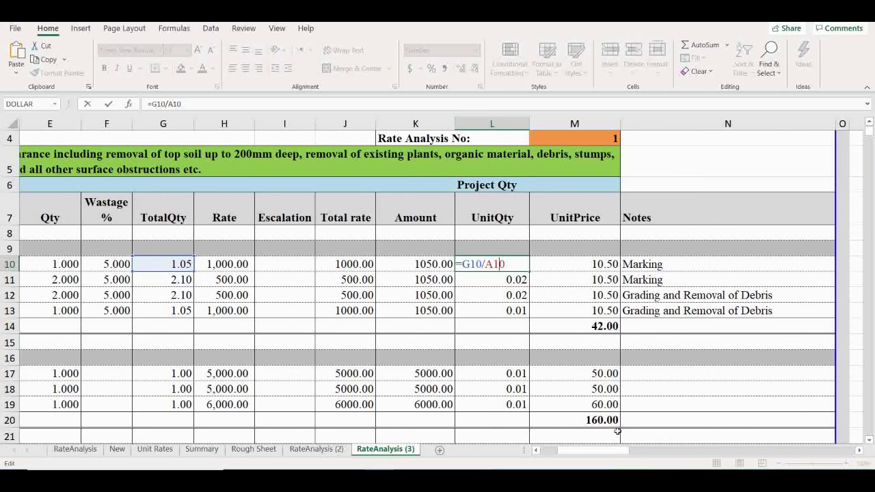
{"action": "key", "text": "Return"}
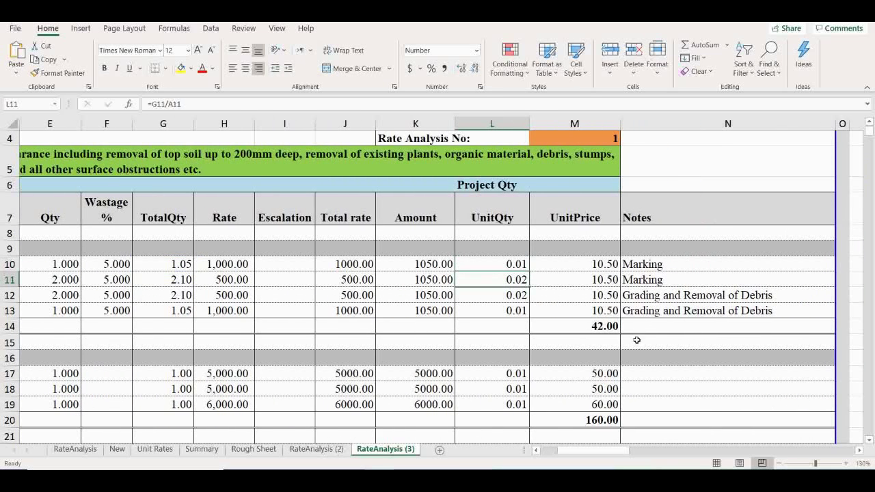
{"action": "double_click", "coordinate": [588, 262]}
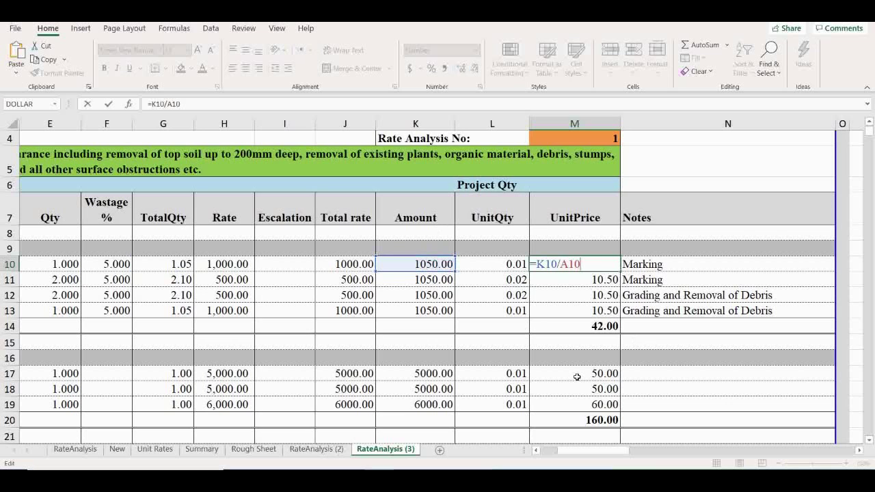
{"action": "key", "text": "Return"}
{"action": "left_click", "coordinate": [586, 264]}
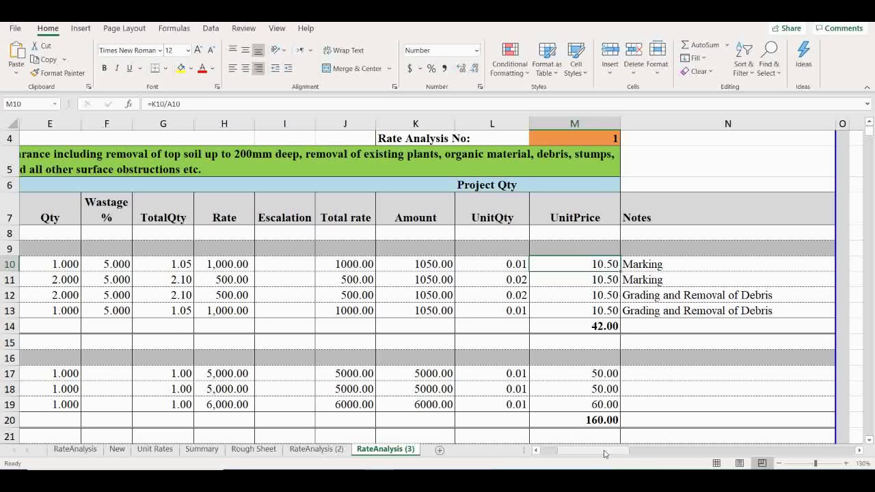
{"action": "left_click_drag", "start_coordinate": [615, 452], "coordinate": [575, 455]}
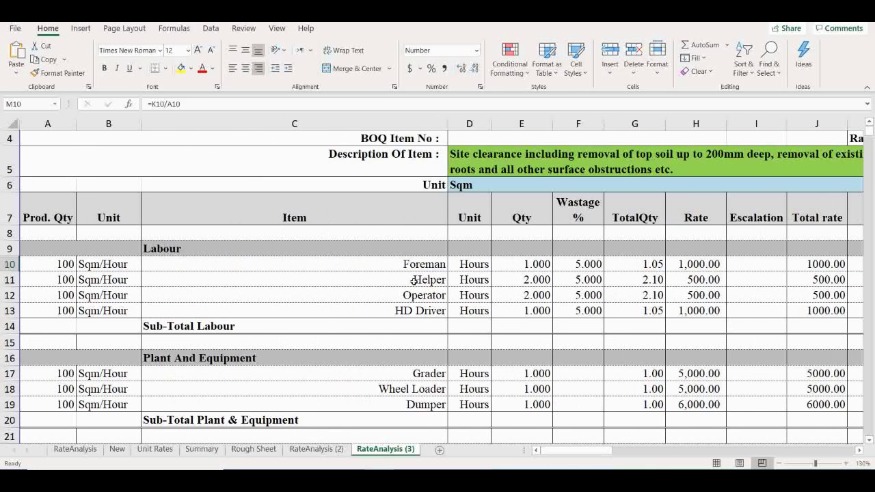
Verify labour quantities (Helper 2, Operator 2, HD Driver 1) and the labour subtotal sum in M14
{"action": "left_click", "coordinate": [407, 254]}
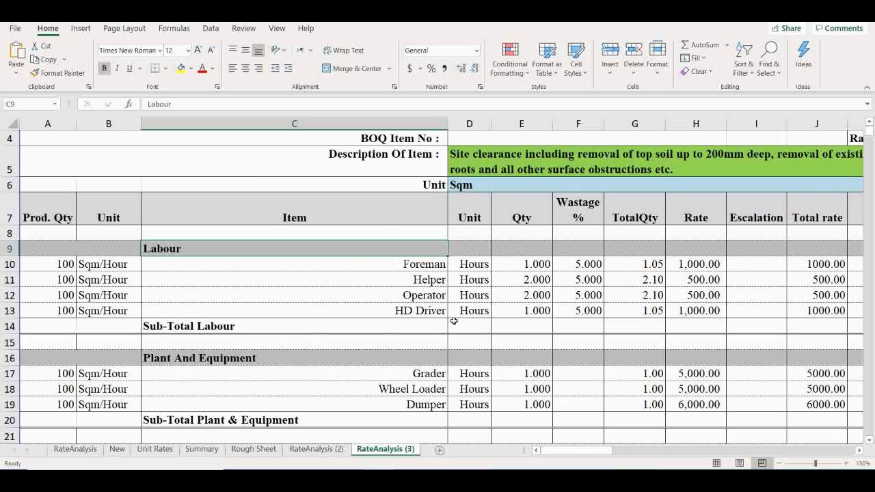
{"action": "left_click", "coordinate": [432, 281]}
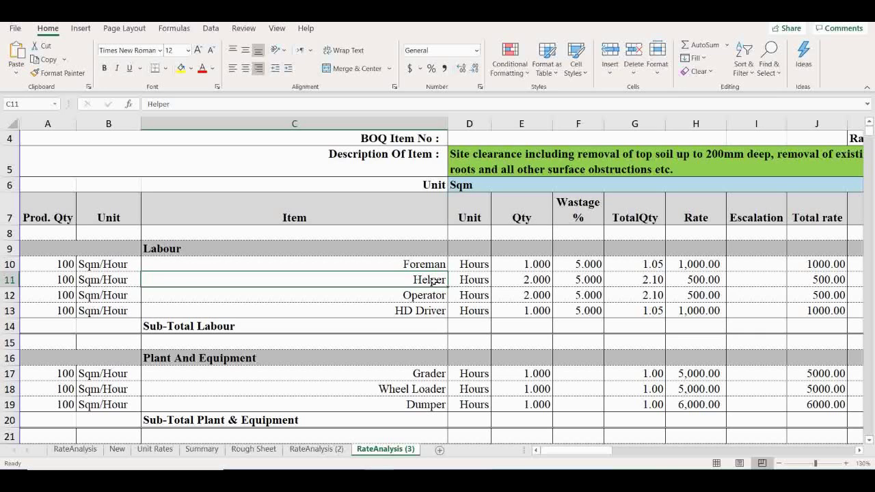
{"action": "left_click", "coordinate": [514, 279]}
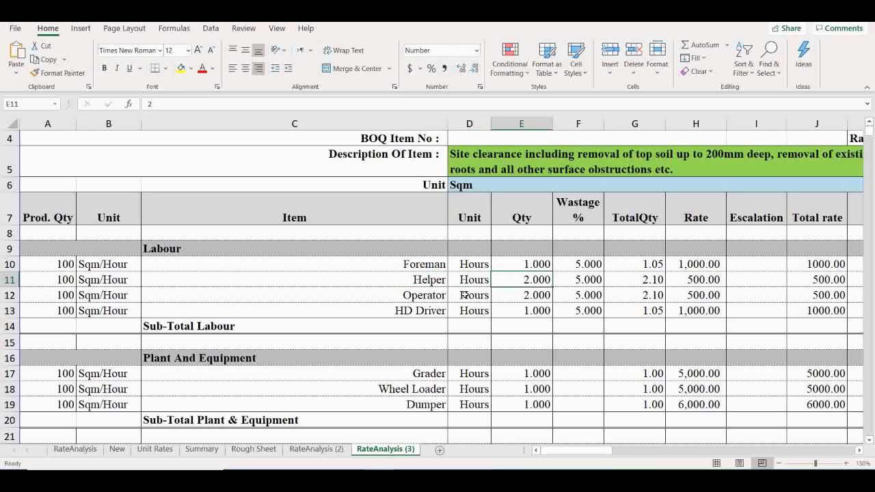
{"action": "left_click", "coordinate": [430, 296]}
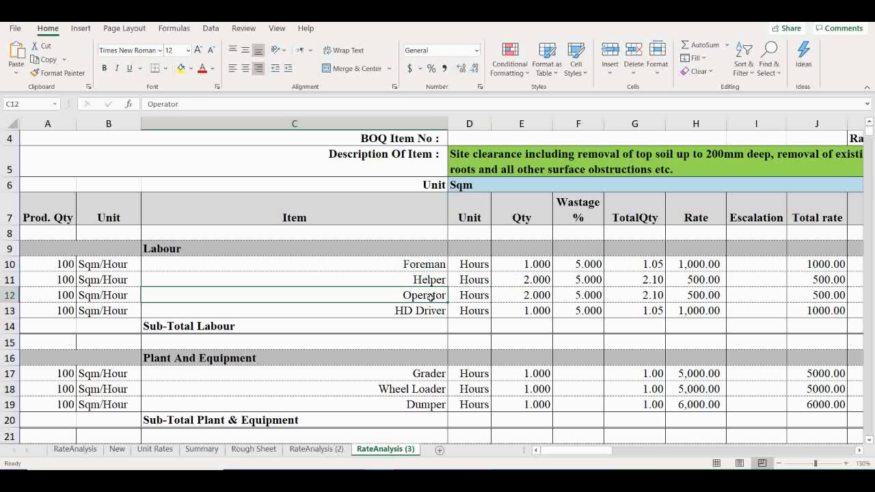
{"action": "left_click", "coordinate": [514, 293]}
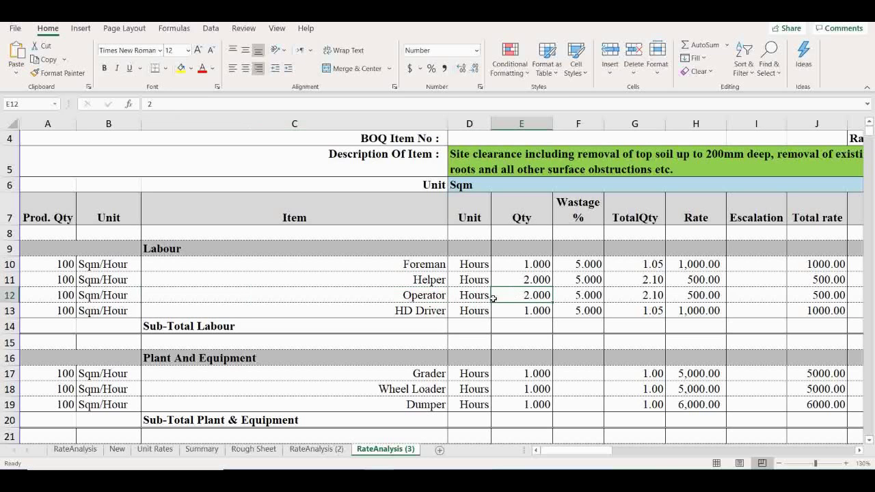
{"action": "left_click", "coordinate": [428, 311]}
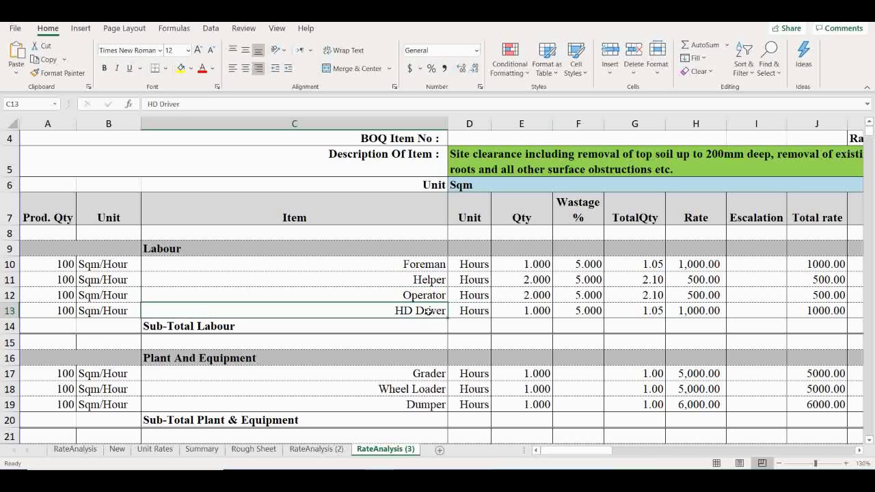
{"action": "left_click", "coordinate": [513, 311]}
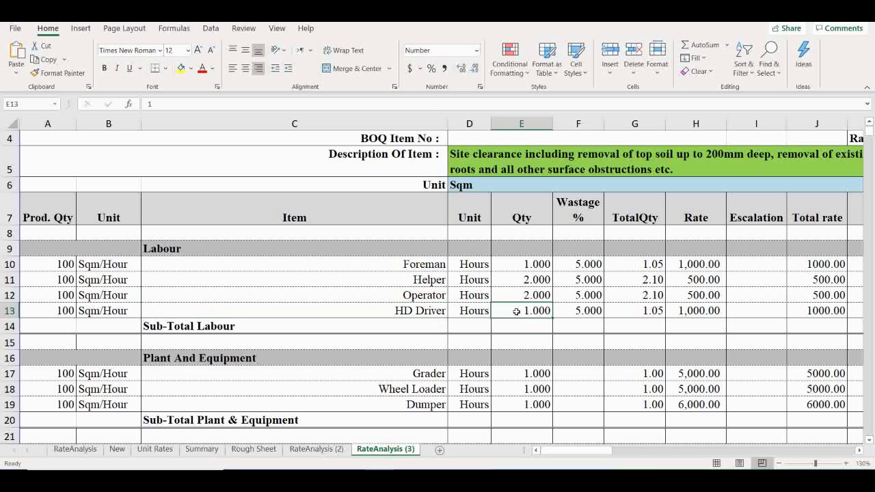
{"action": "left_click", "coordinate": [247, 327]}
{"action": "mouse_move", "coordinate": [605, 451]}
{"action": "left_mouse_down"}
{"action": "mouse_move", "coordinate": [593, 453]}
{"action": "mouse_move", "coordinate": [608, 454]}
{"action": "left_mouse_up"}
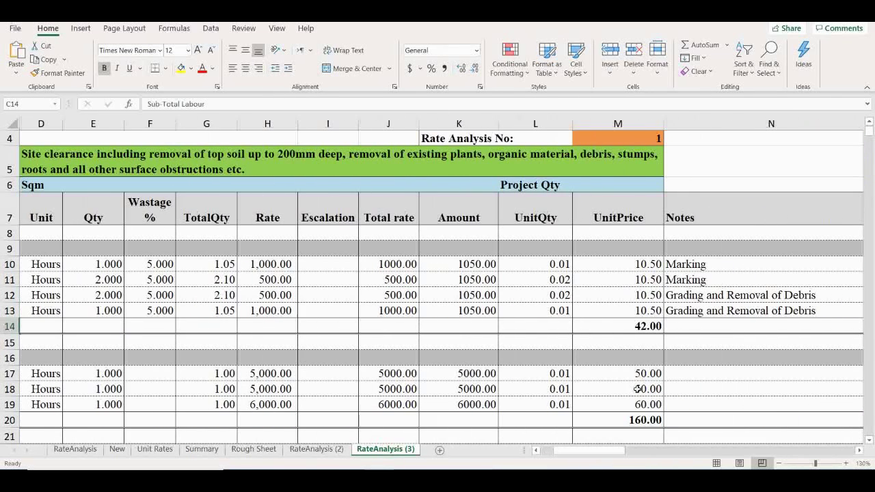
{"action": "left_click", "coordinate": [639, 327]}
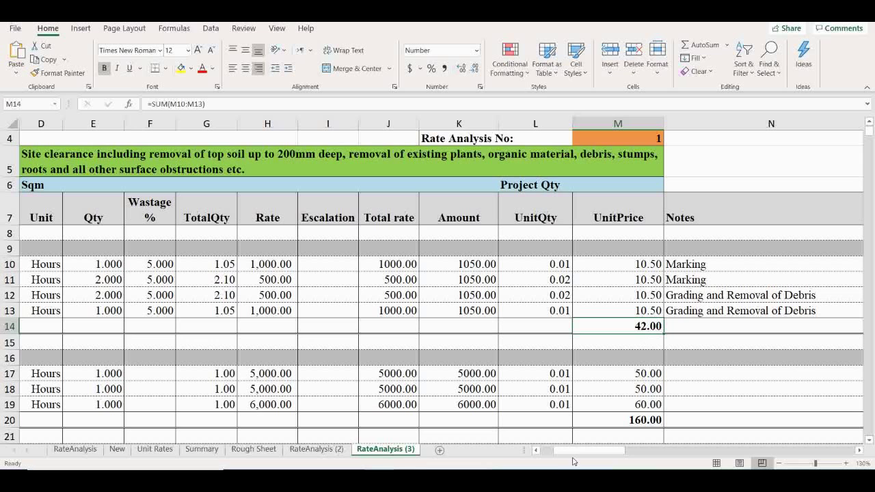
{"action": "left_click_drag", "start_coordinate": [575, 452], "coordinate": [560, 453]}
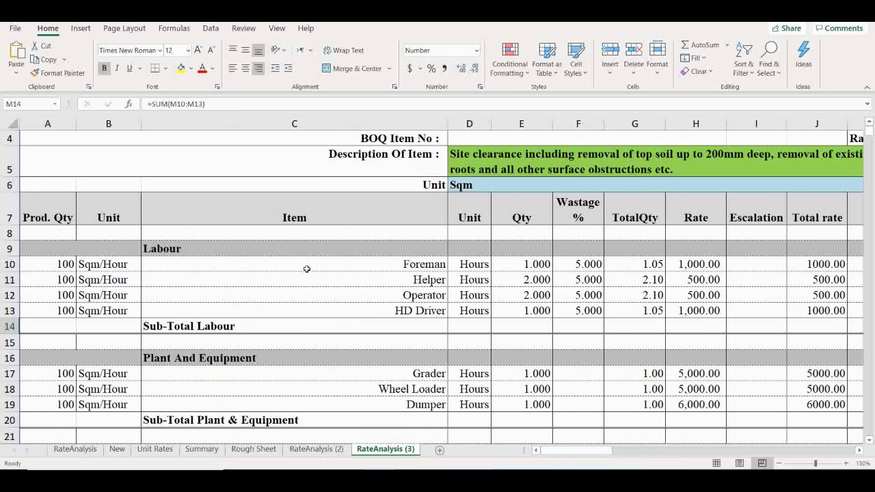
{"action": "left_click", "coordinate": [244, 248]}
Give the Grader (quantity 1, no wastage) the total quantity formula =E17+E17*F17/100 in G17
{"action": "scroll", "coordinate": [247, 249], "scroll_direction": "down", "scroll_amount": 2}
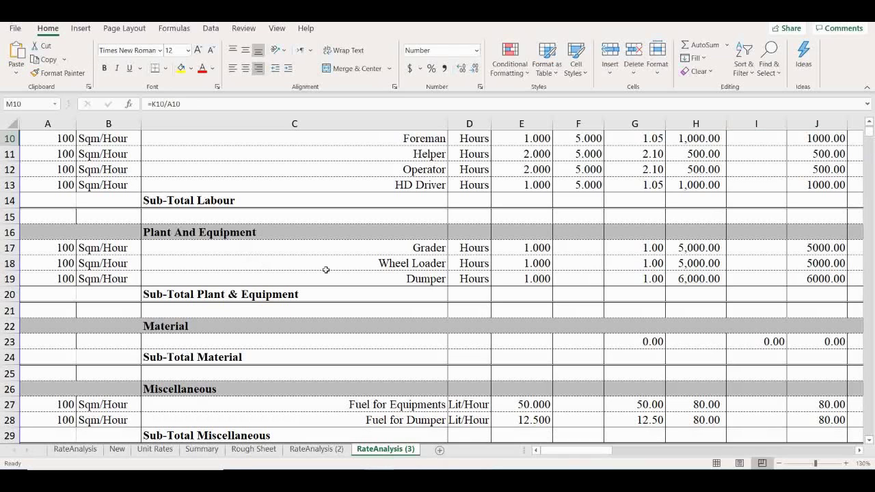
{"action": "left_click", "coordinate": [424, 249]}
{"action": "left_click", "coordinate": [514, 250]}
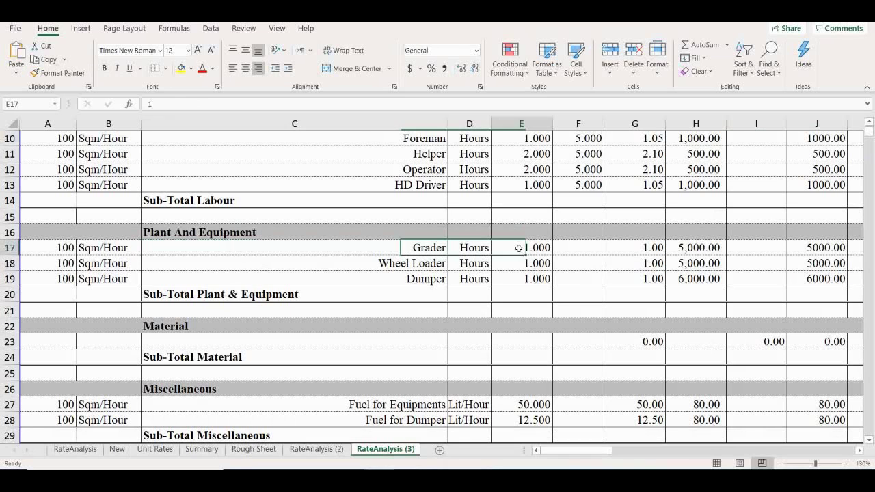
{"action": "left_click", "coordinate": [570, 247]}
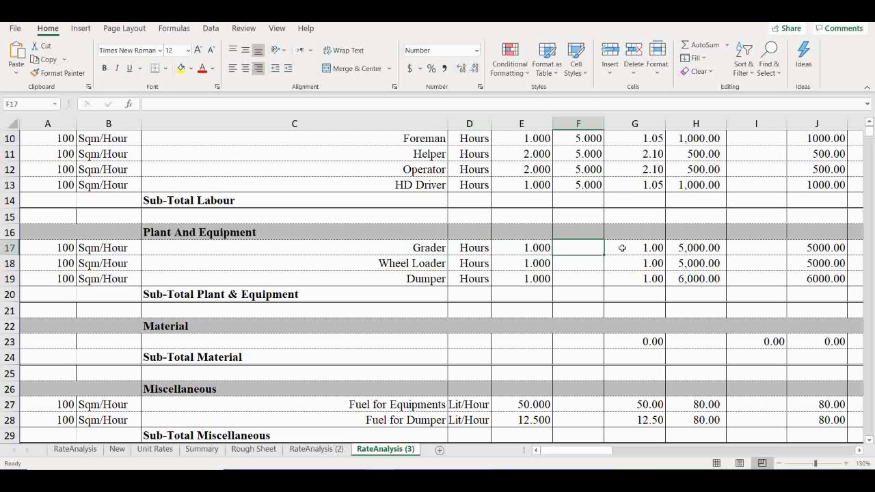
{"action": "scroll", "coordinate": [623, 247], "scroll_direction": "up", "scroll_amount": 1}
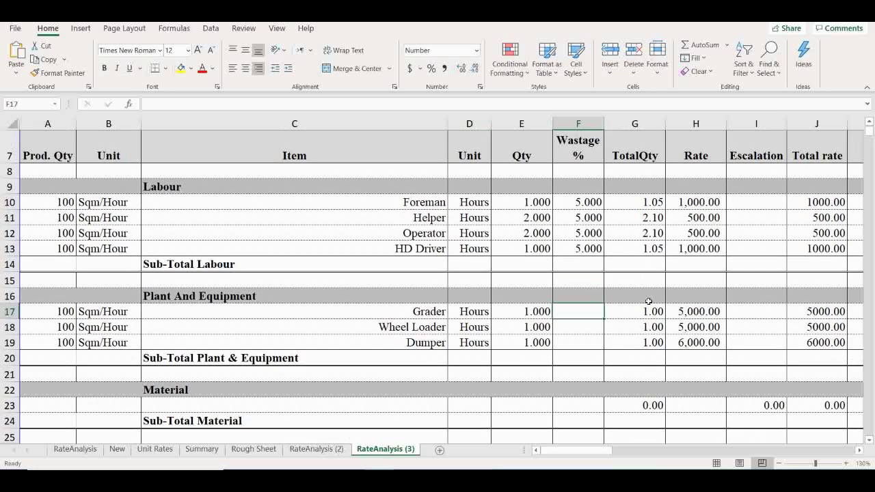
{"action": "type", "text": "=E17+E17*F17/100"}
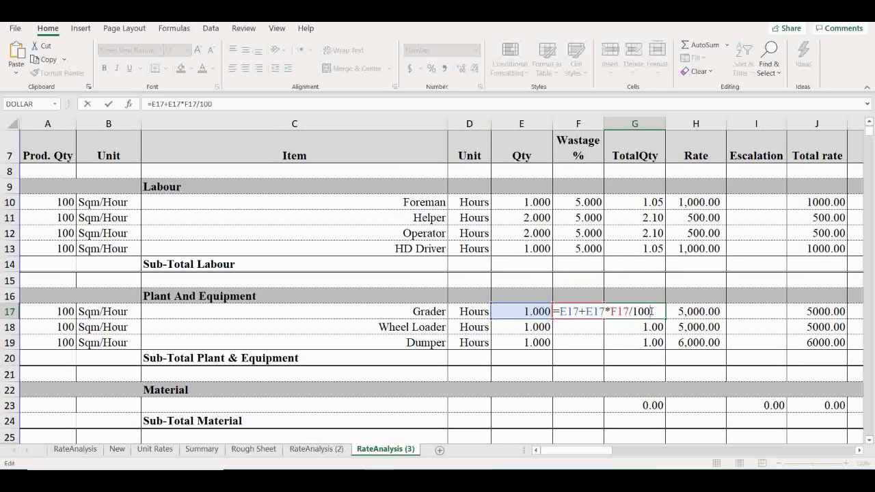
{"action": "key", "text": "Return"}
Confirm the Grader's rate 5000, empty escalation, and its total rate and amount formulas in J17 and K17
{"action": "left_click", "coordinate": [674, 311]}
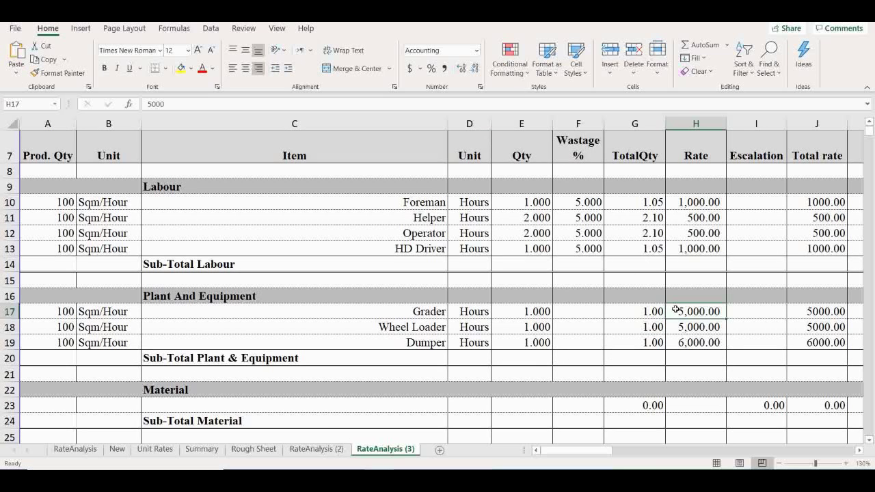
{"action": "left_click", "coordinate": [761, 313]}
{"action": "left_click", "coordinate": [860, 451]}
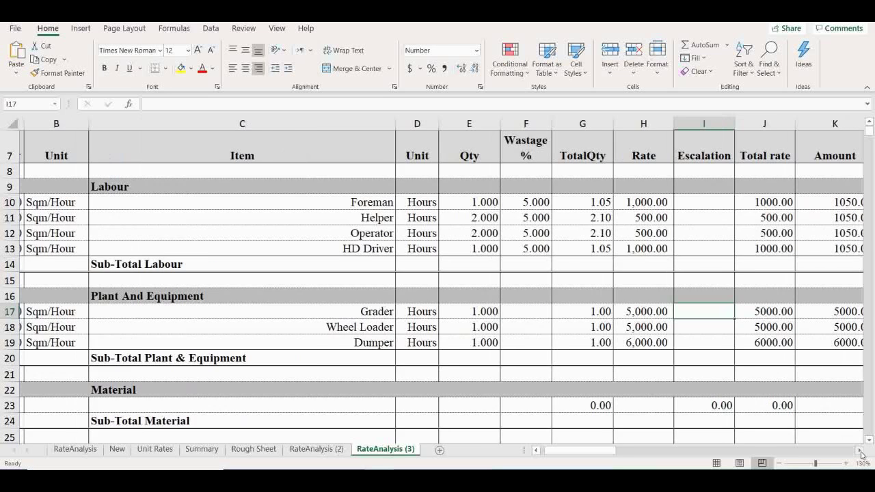
{"action": "left_click", "coordinate": [860, 451]}
{"action": "double_click", "coordinate": [707, 313]}
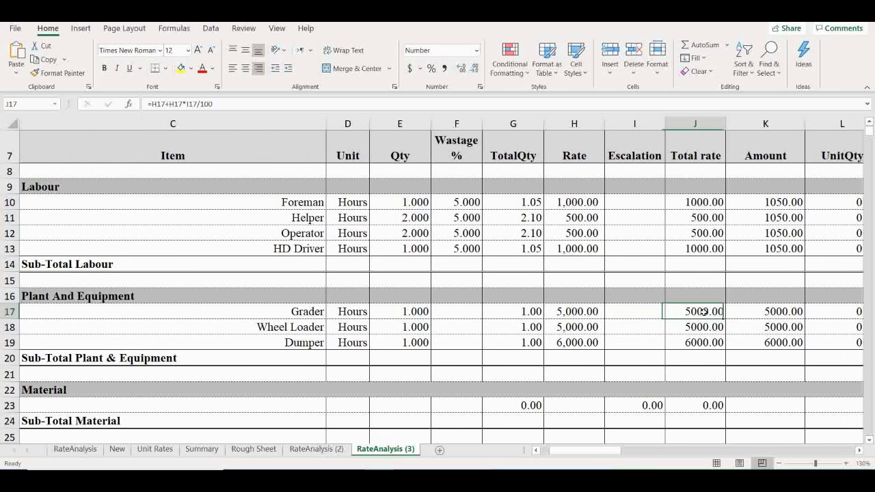
{"action": "key", "text": "Escape"}
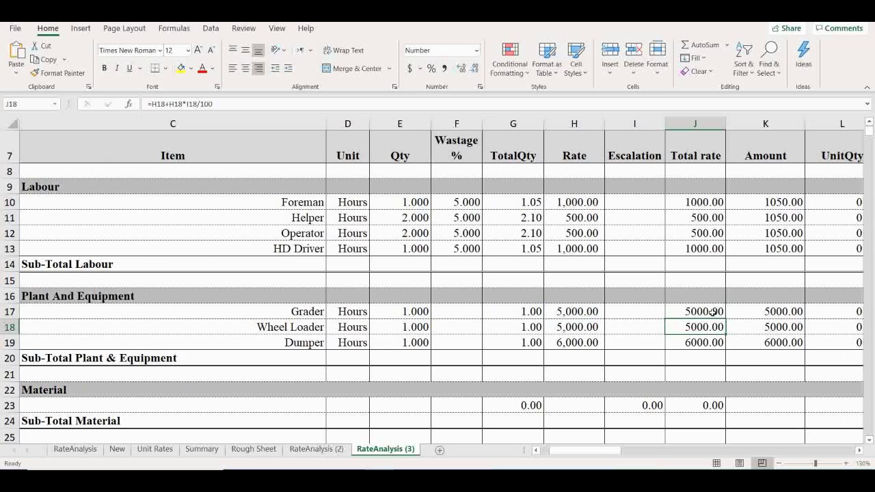
{"action": "left_click", "coordinate": [747, 310]}
{"action": "double_click", "coordinate": [748, 310]}
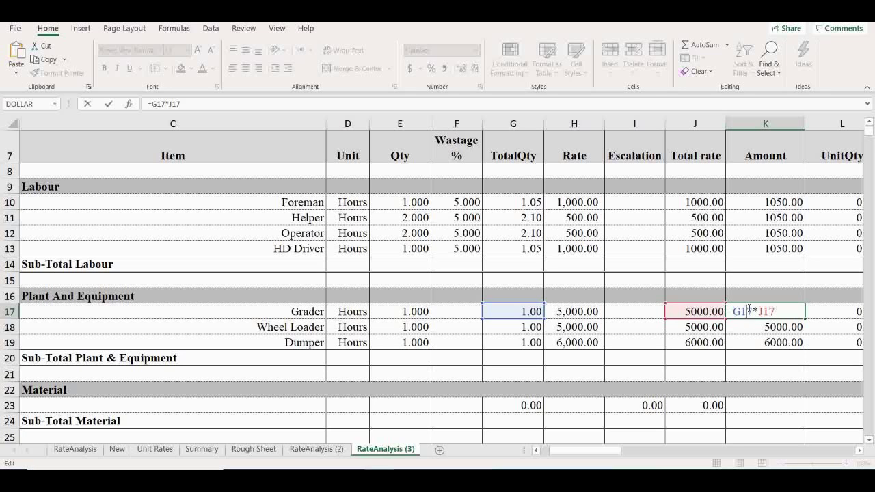
{"action": "key", "text": "Return"}
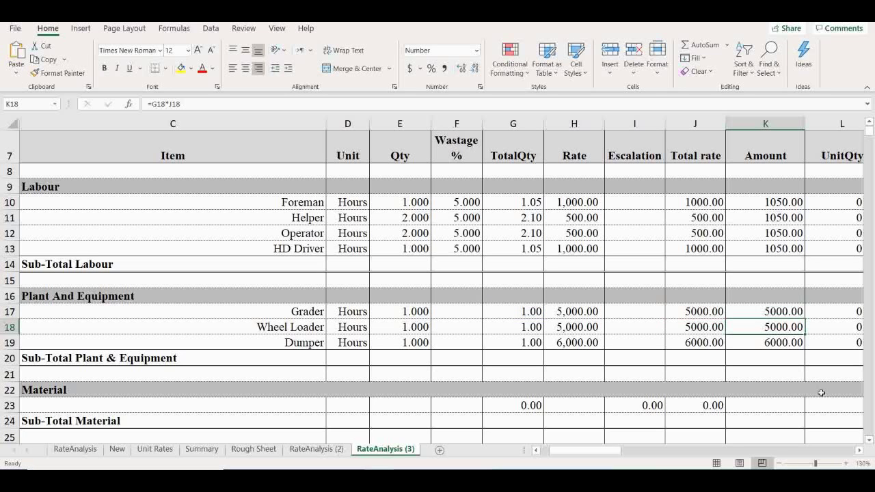
{"action": "scroll", "coordinate": [865, 457], "scroll_direction": "right", "scroll_amount": 3}
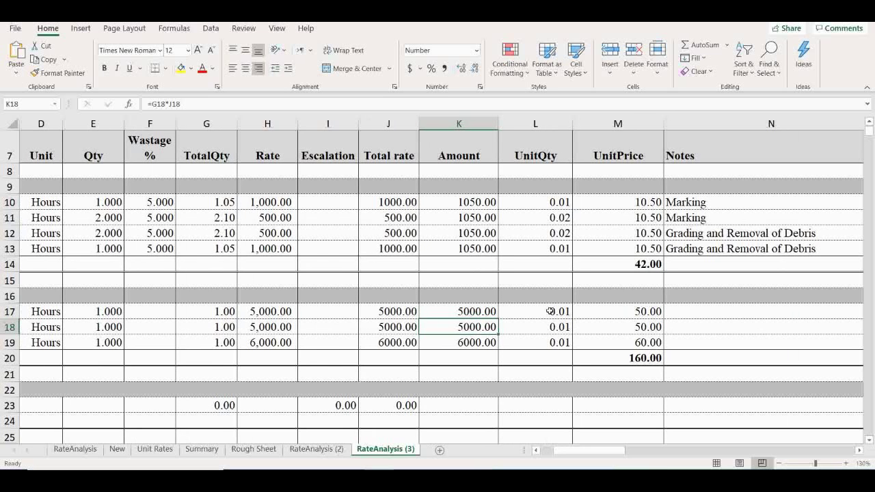
{"action": "double_click", "coordinate": [550, 311]}
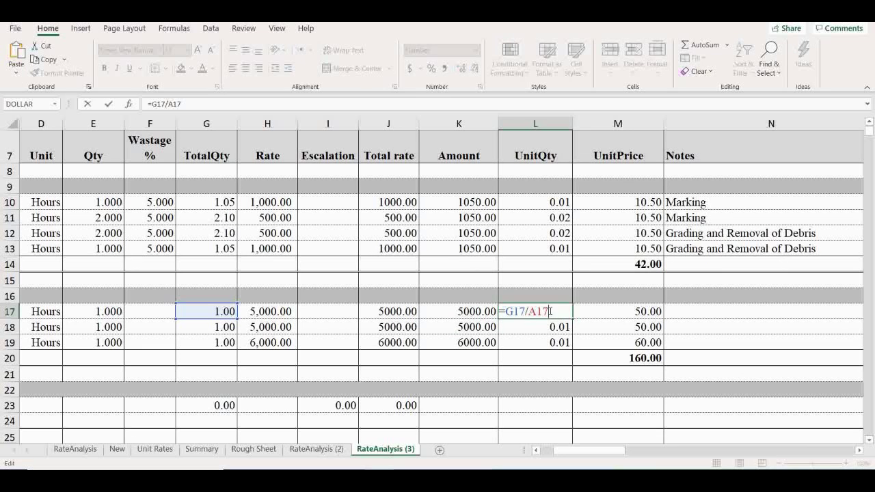
{"action": "key", "text": "Escape"}
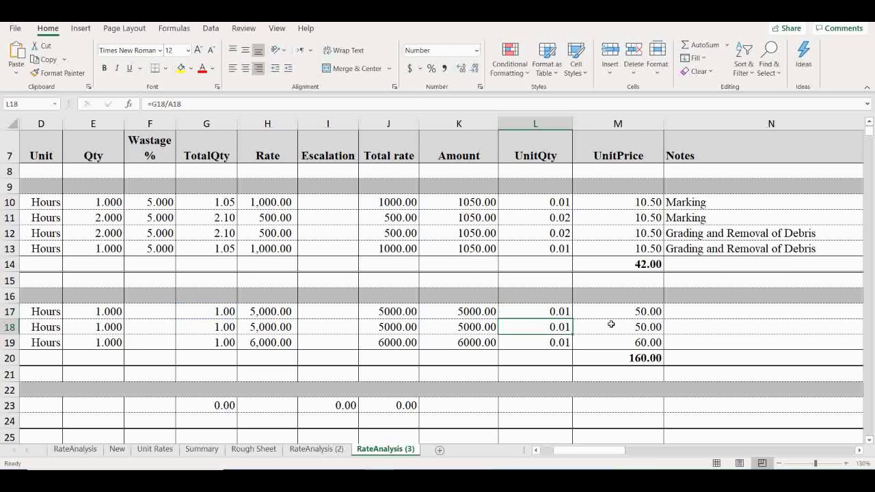
{"action": "double_click", "coordinate": [623, 311]}
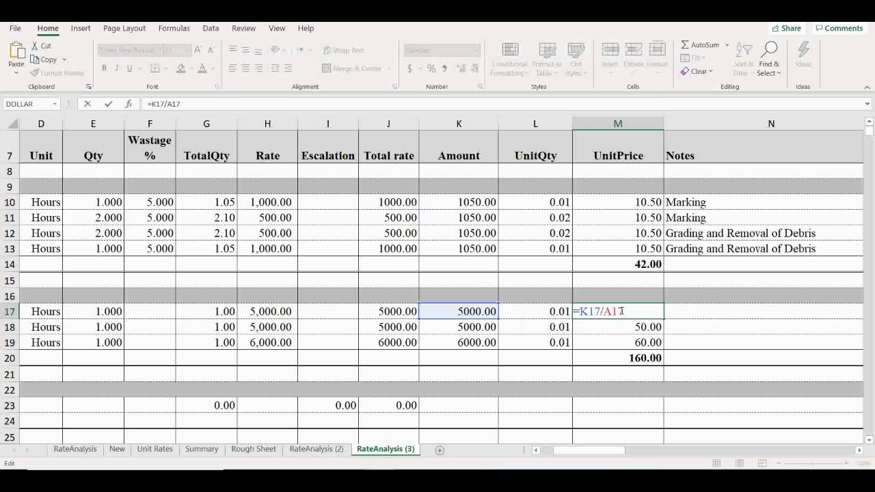
{"action": "key", "text": "Return"}
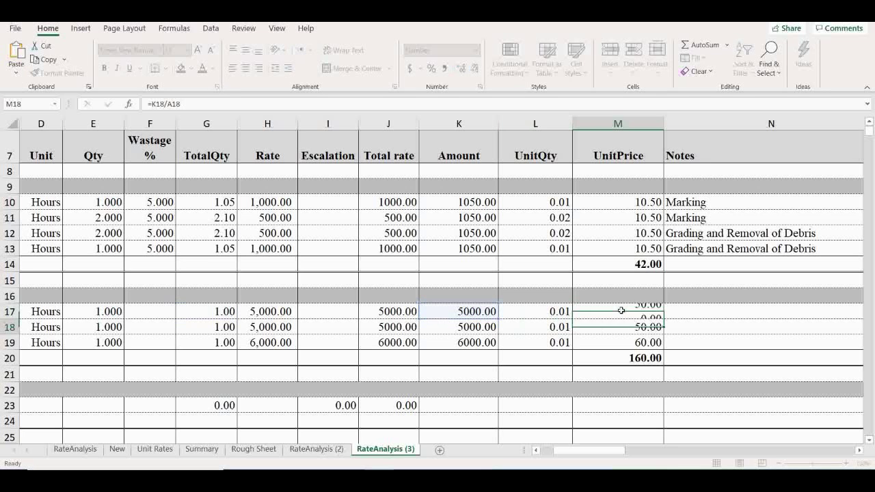
{"action": "left_click_drag", "start_coordinate": [595, 451], "coordinate": [577, 451]}
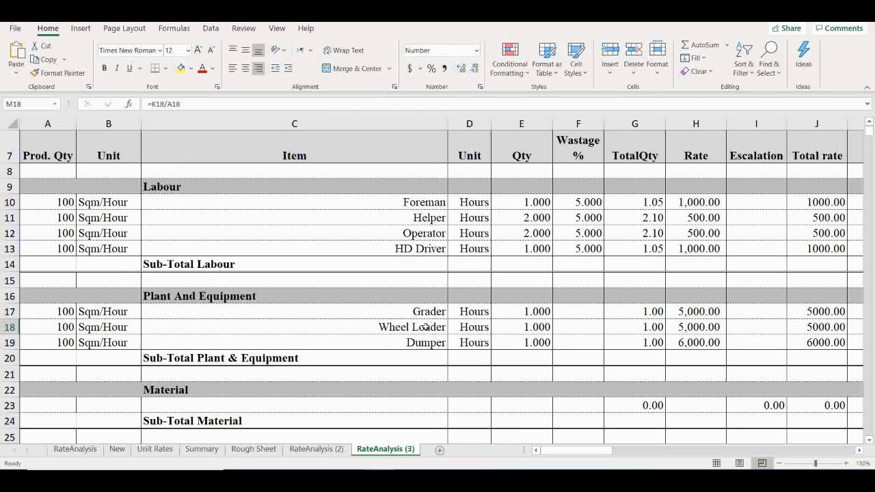
{"action": "left_click", "coordinate": [425, 327]}
{"action": "left_click", "coordinate": [425, 342]}
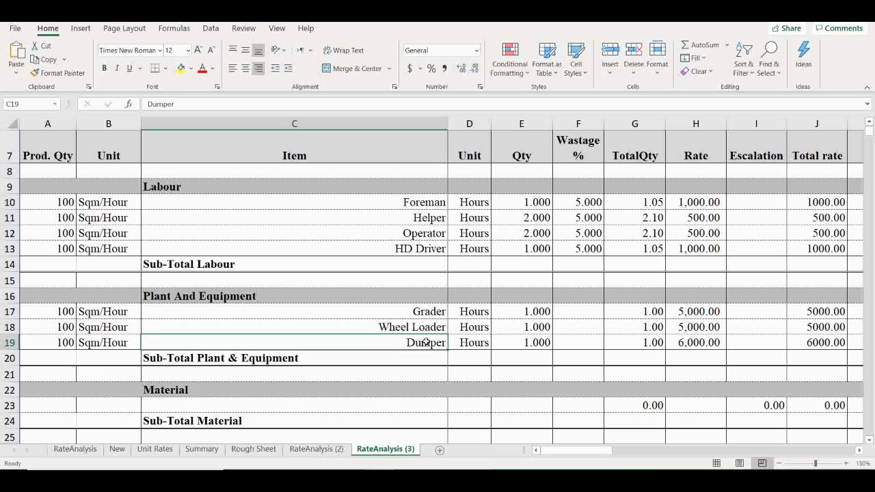
{"action": "left_click", "coordinate": [361, 359]}
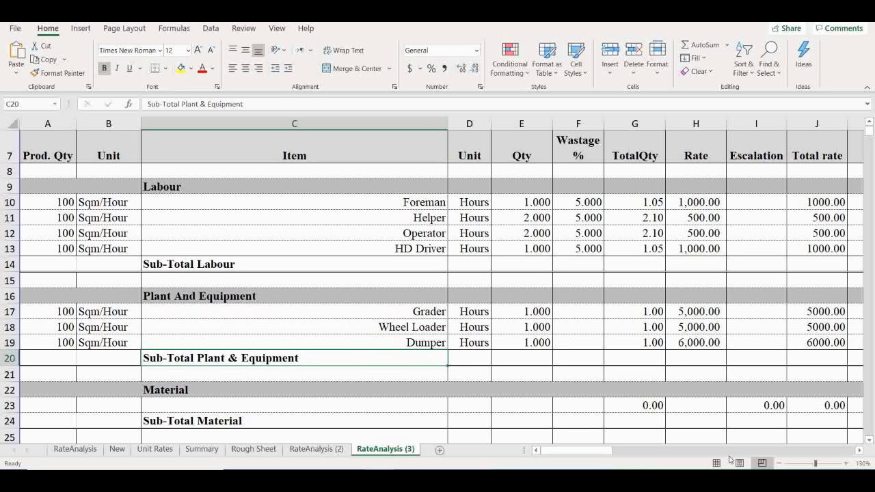
{"action": "left_click_drag", "start_coordinate": [599, 450], "coordinate": [605, 451]}
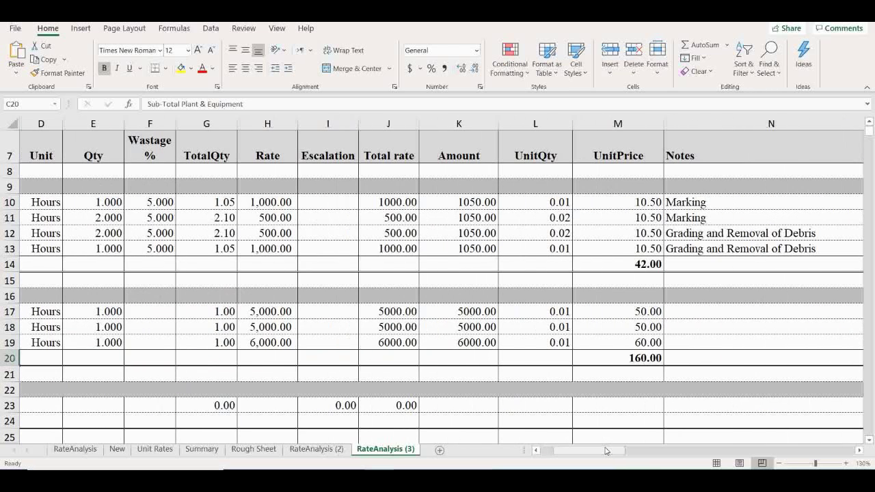
{"action": "left_click", "coordinate": [631, 358]}
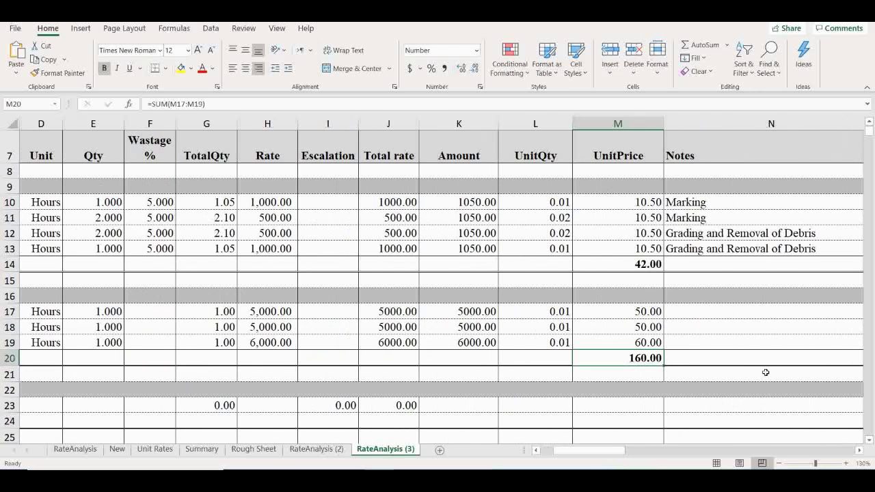
{"action": "left_click_drag", "start_coordinate": [603, 451], "coordinate": [592, 451]}
{"action": "scroll", "coordinate": [708, 438], "scroll_direction": "down", "scroll_amount": 3}
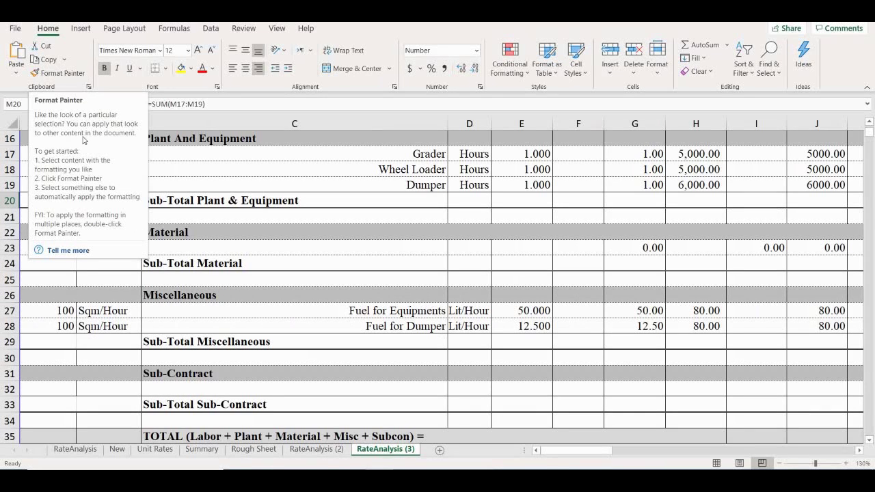
{"action": "left_click", "coordinate": [203, 231]}
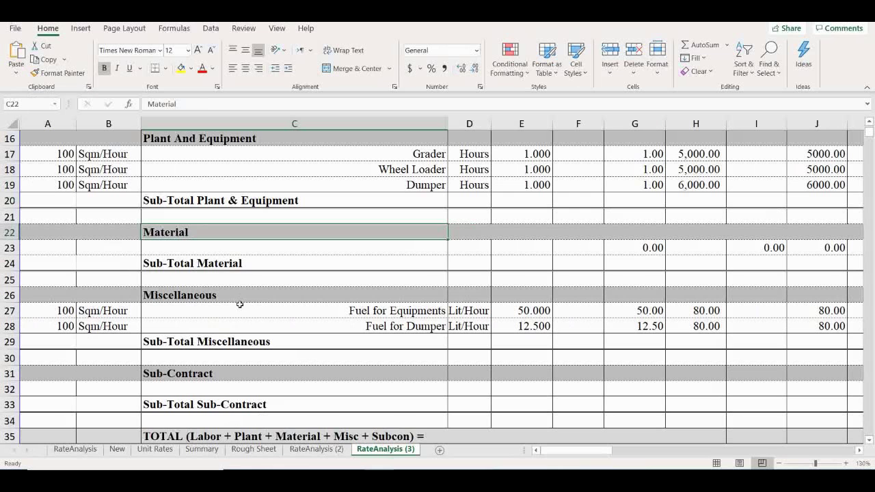
{"action": "scroll", "coordinate": [240, 307], "scroll_direction": "down", "scroll_amount": 1}
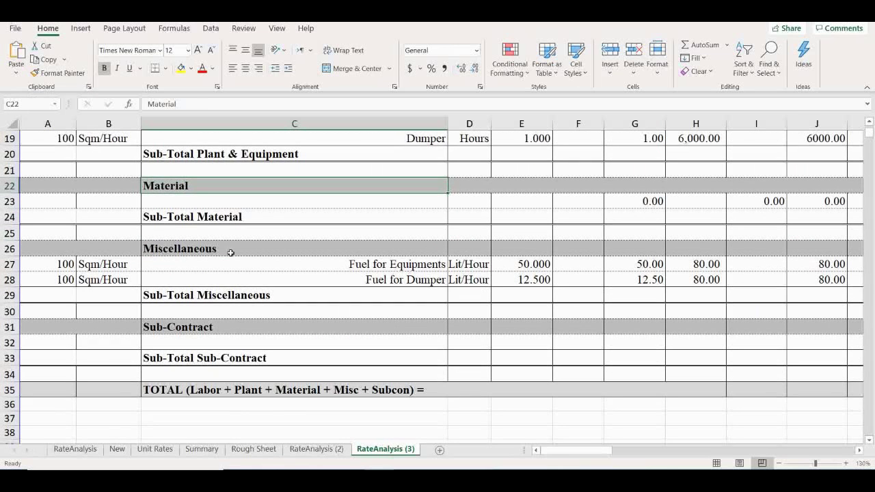
{"action": "key", "text": "Right"}
{"action": "key", "text": "Right"}
{"action": "key", "text": "Right"}
{"action": "key", "text": "Right"}
{"action": "key", "text": "Right"}
{"action": "key", "text": "Down"}
{"action": "key", "text": "Down"}
{"action": "key", "text": "Down"}
{"action": "key", "text": "Down"}
{"action": "key", "text": "Down"}
{"action": "left_click", "coordinate": [216, 252]}
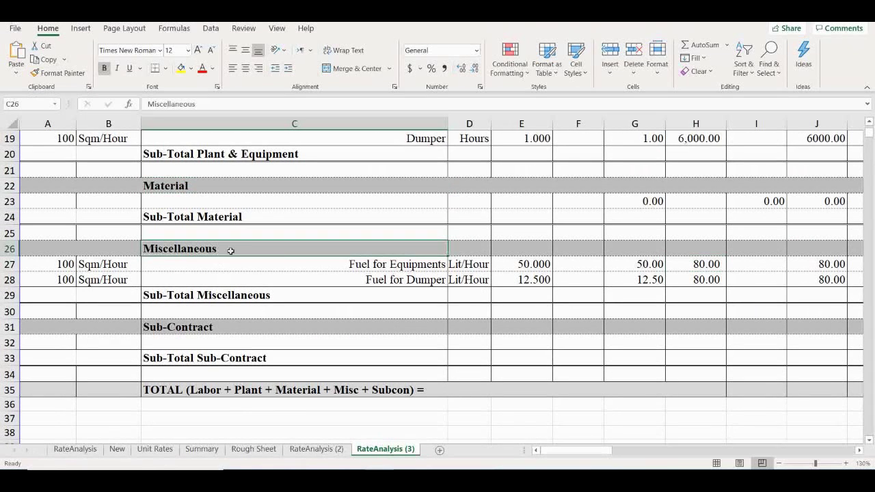
{"action": "left_click", "coordinate": [336, 264]}
{"action": "left_click", "coordinate": [344, 280]}
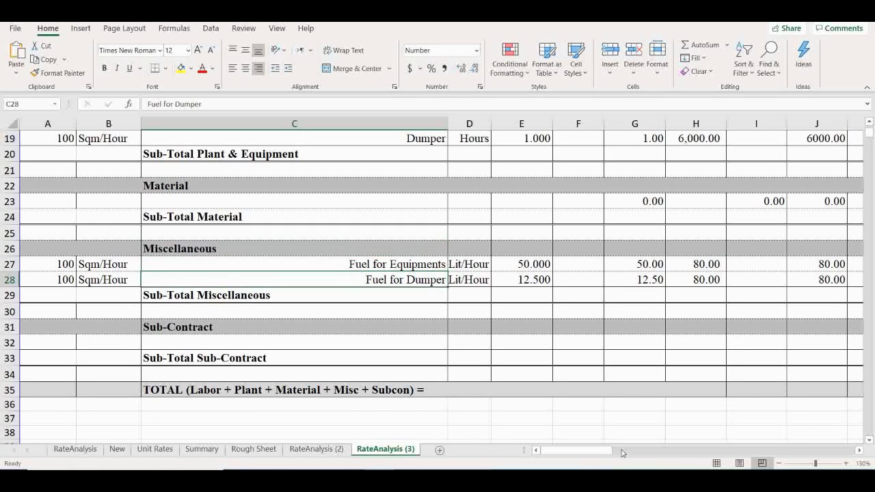
{"action": "left_click_drag", "start_coordinate": [595, 451], "coordinate": [616, 452]}
{"action": "left_click", "coordinate": [576, 263]}
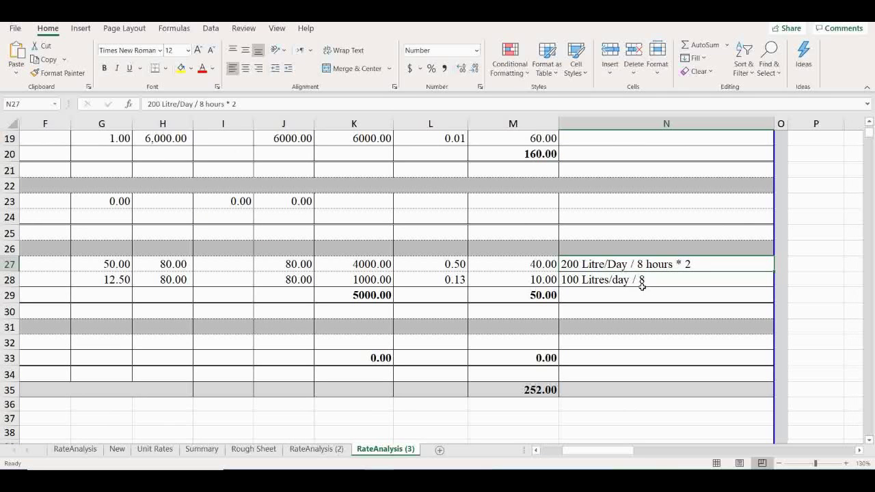
{"action": "left_click", "coordinate": [599, 282]}
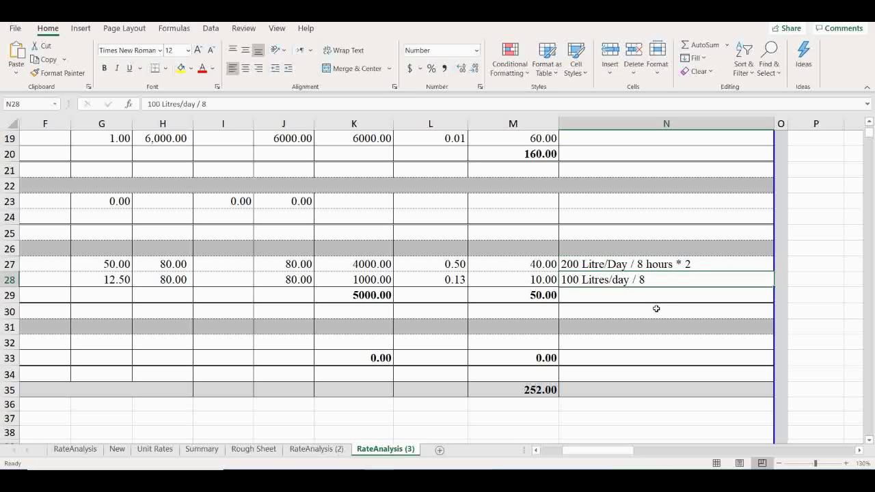
{"action": "left_click_drag", "start_coordinate": [611, 451], "coordinate": [588, 451]}
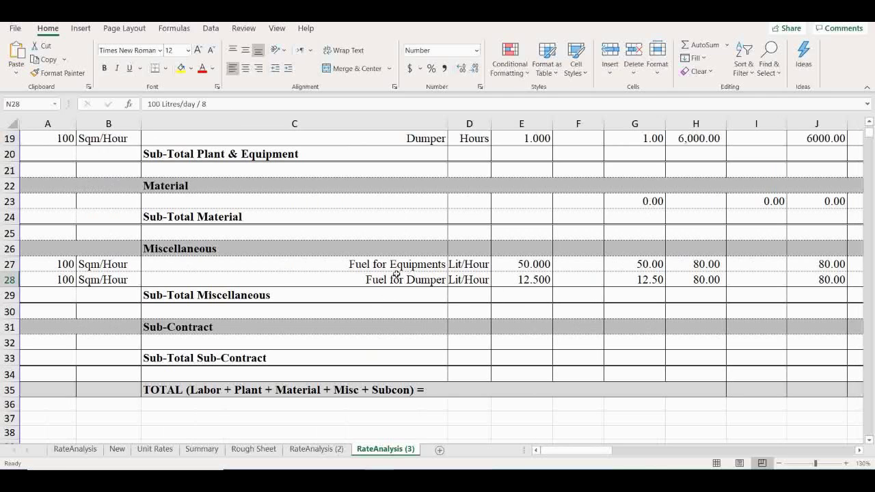
{"action": "left_click", "coordinate": [514, 264]}
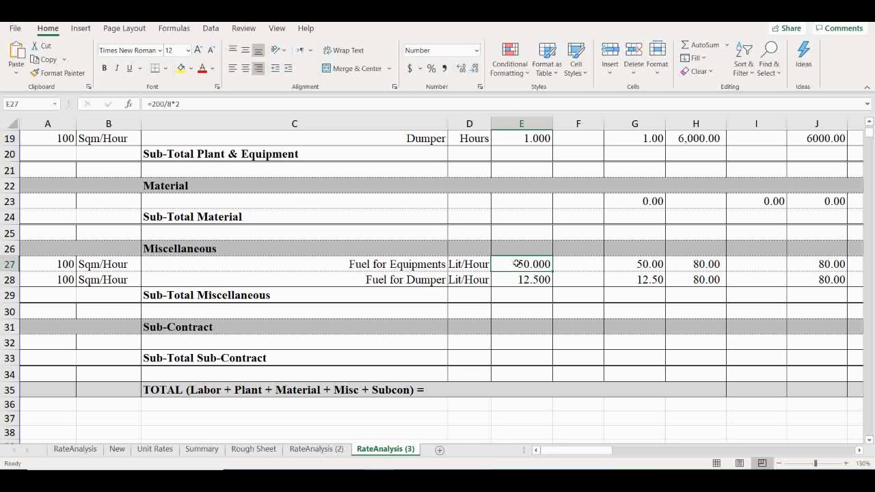
{"action": "left_click", "coordinate": [397, 280]}
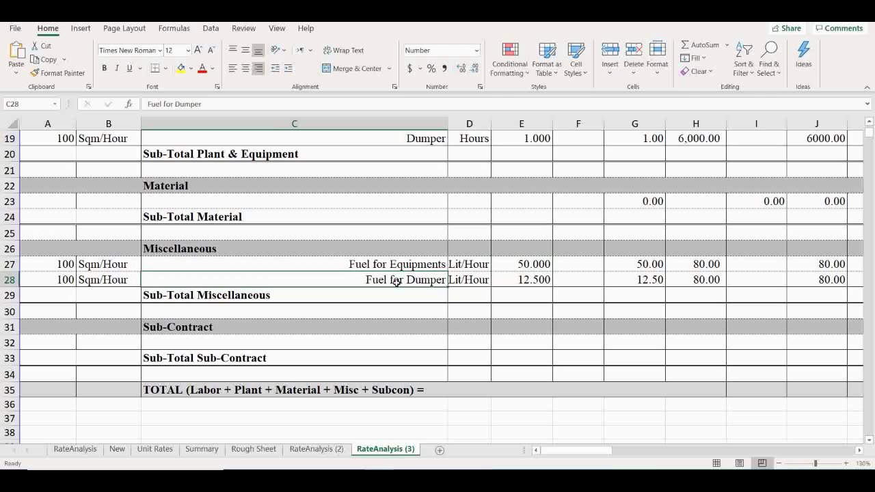
{"action": "left_click", "coordinate": [515, 274]}
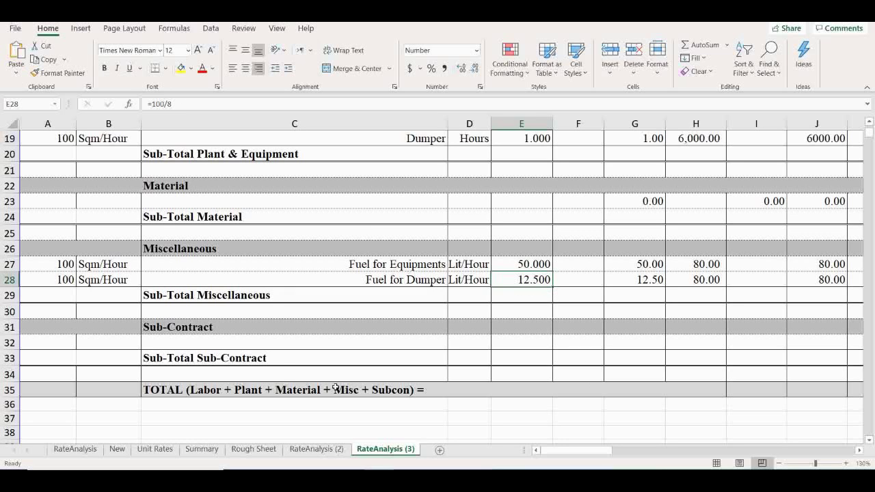
{"action": "left_click", "coordinate": [221, 359]}
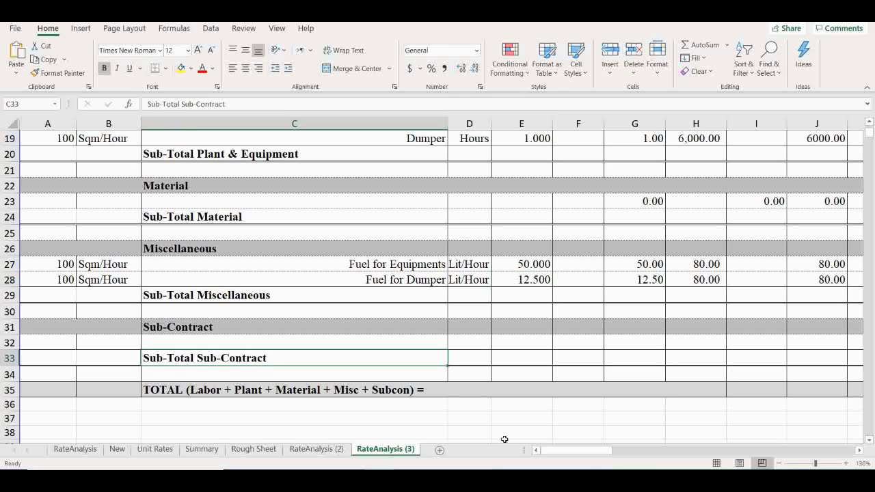
{"action": "left_click_drag", "start_coordinate": [584, 454], "coordinate": [599, 455]}
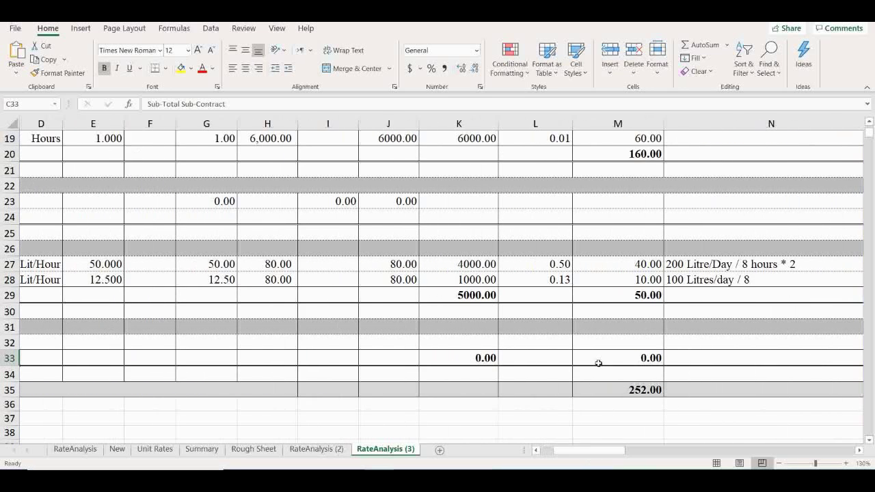
{"action": "left_click", "coordinate": [620, 294]}
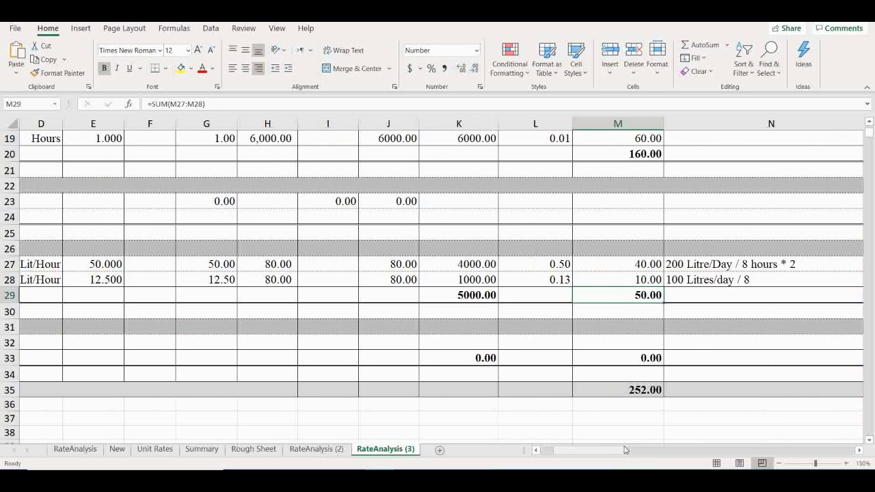
{"action": "left_click_drag", "start_coordinate": [624, 451], "coordinate": [576, 451]}
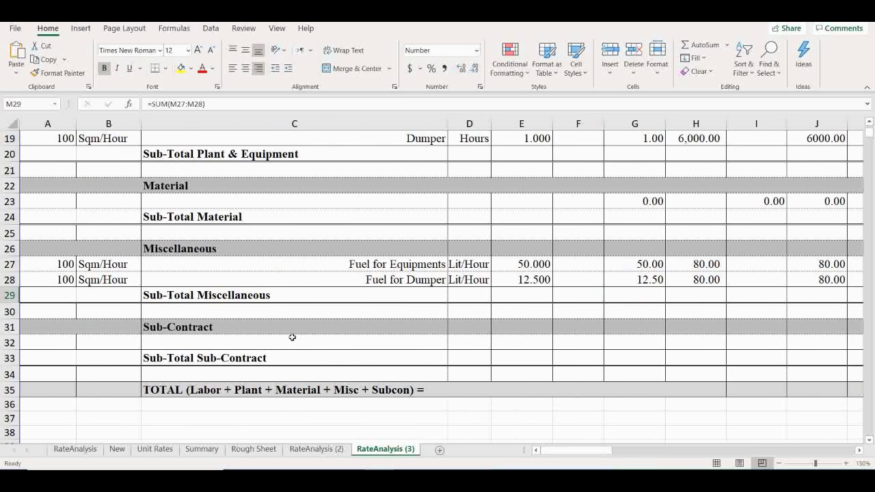
{"action": "scroll", "coordinate": [291, 336], "scroll_direction": "down", "scroll_amount": 1}
{"action": "left_click", "coordinate": [217, 277]}
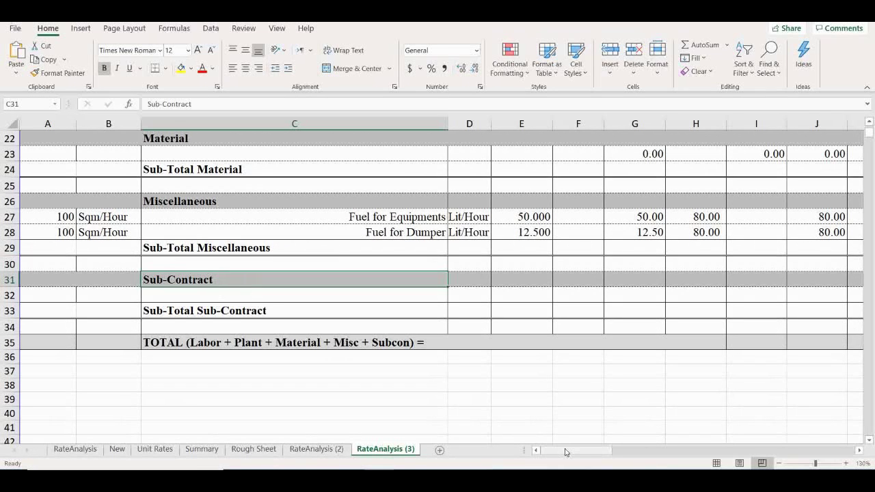
{"action": "left_click", "coordinate": [159, 342]}
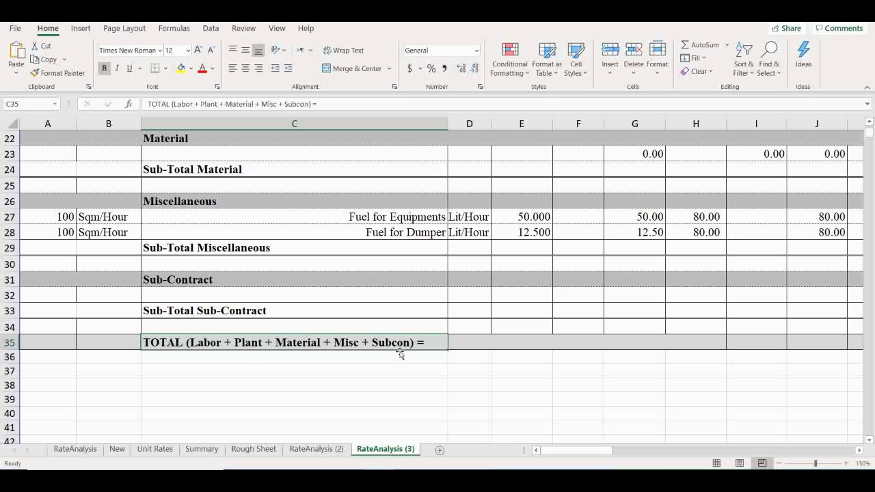
{"action": "left_click_drag", "start_coordinate": [588, 451], "coordinate": [606, 450]}
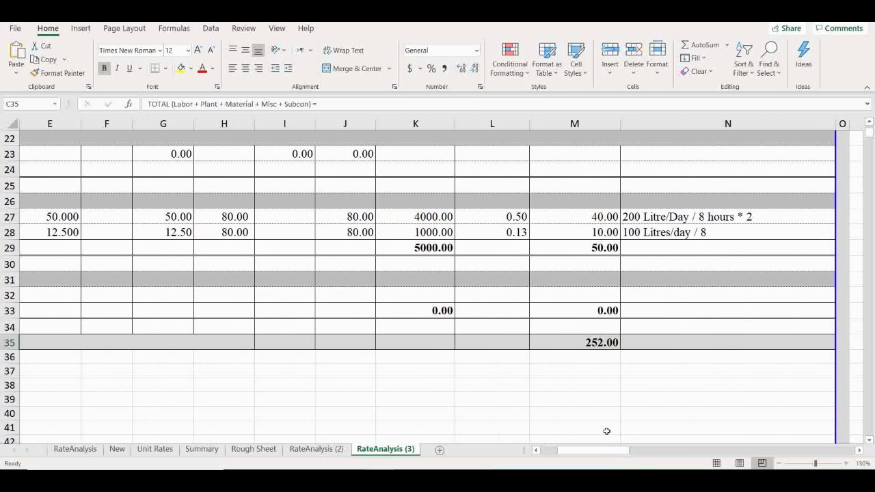
{"action": "left_click", "coordinate": [586, 343]}
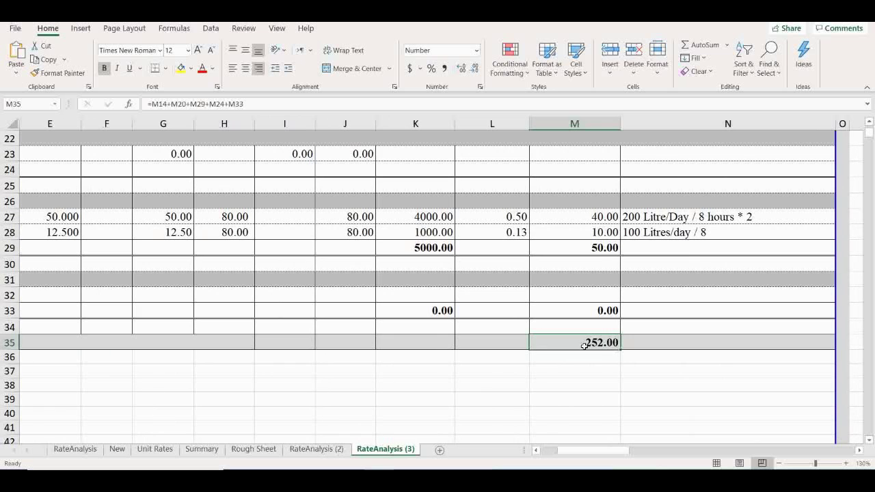
{"action": "scroll", "coordinate": [583, 346], "scroll_direction": "up", "scroll_amount": 6}
{"action": "scroll", "coordinate": [576, 359], "scroll_direction": "up", "scroll_amount": 2}
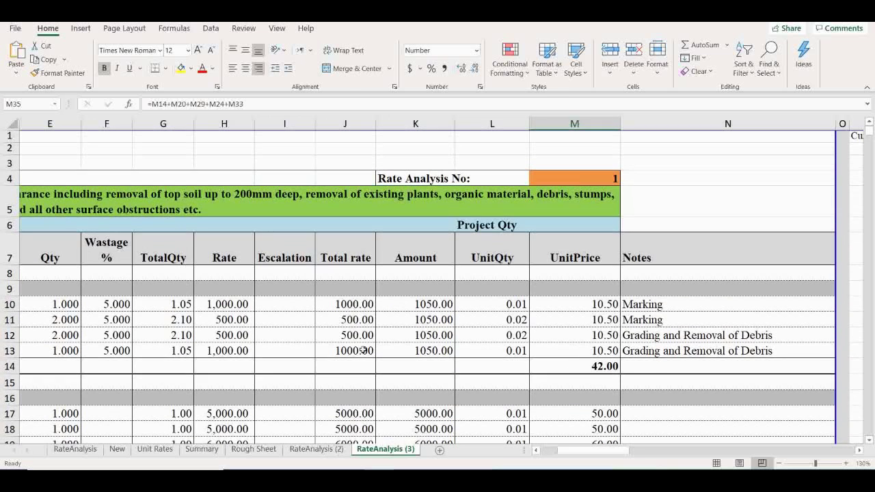
{"action": "scroll", "coordinate": [594, 451], "scroll_direction": "left", "scroll_amount": 2}
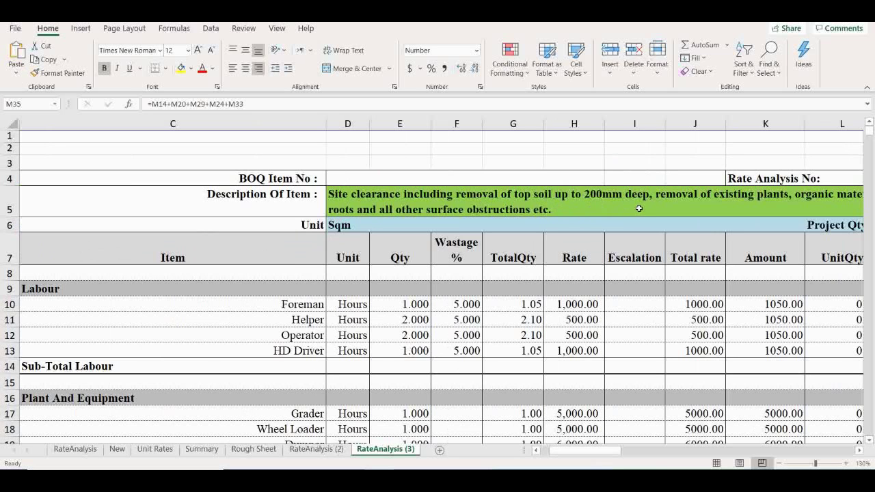
{"action": "left_click", "coordinate": [859, 451]}
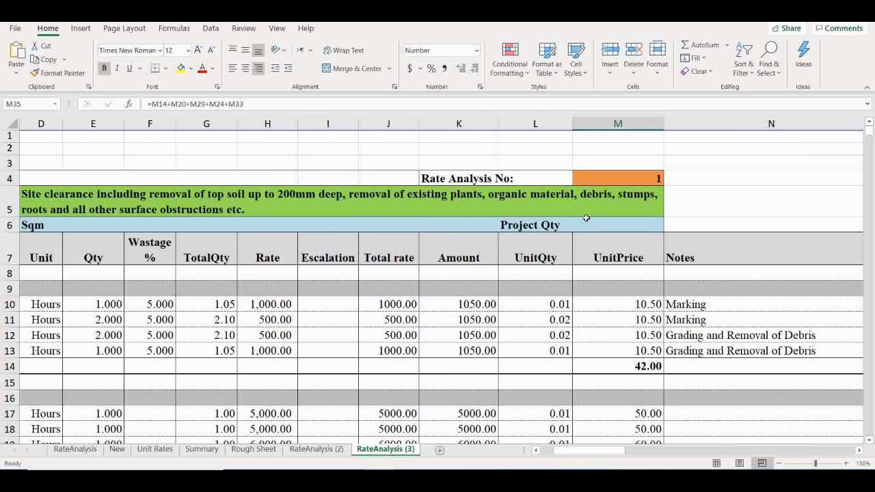